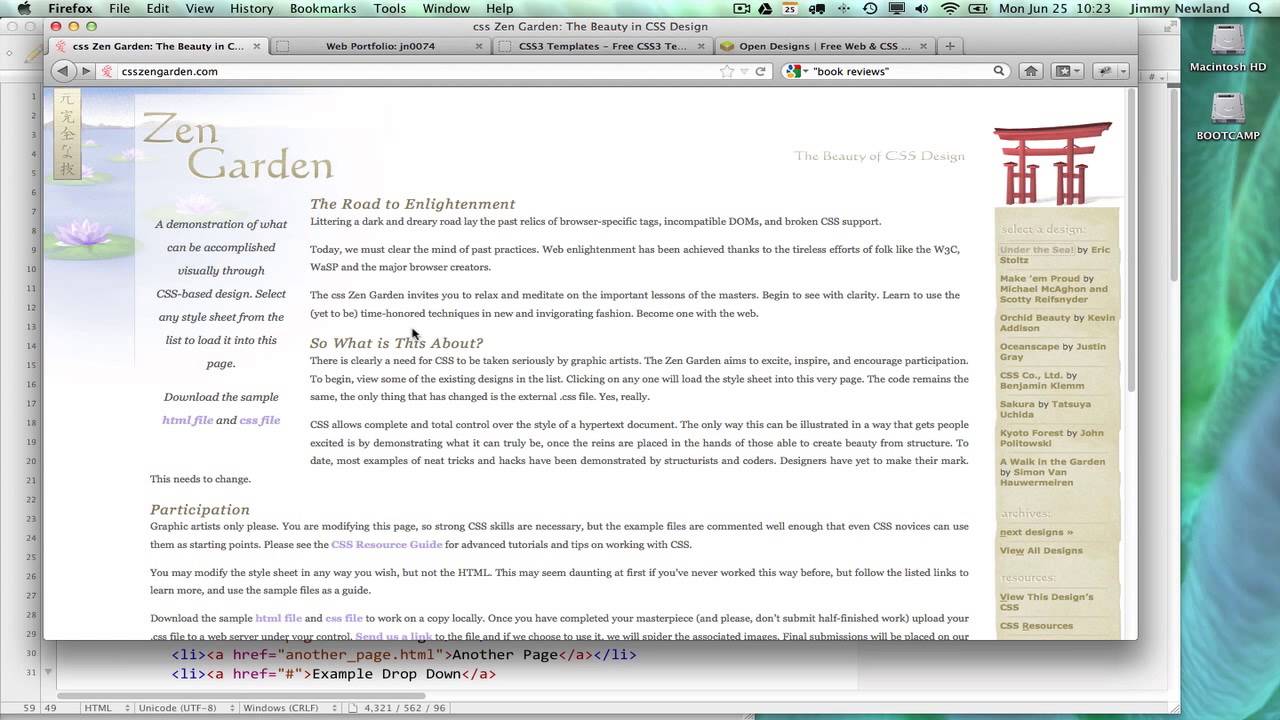
Scroll through the current Zen Garden design before switching styles
scroll(413, 333, "down", 3)
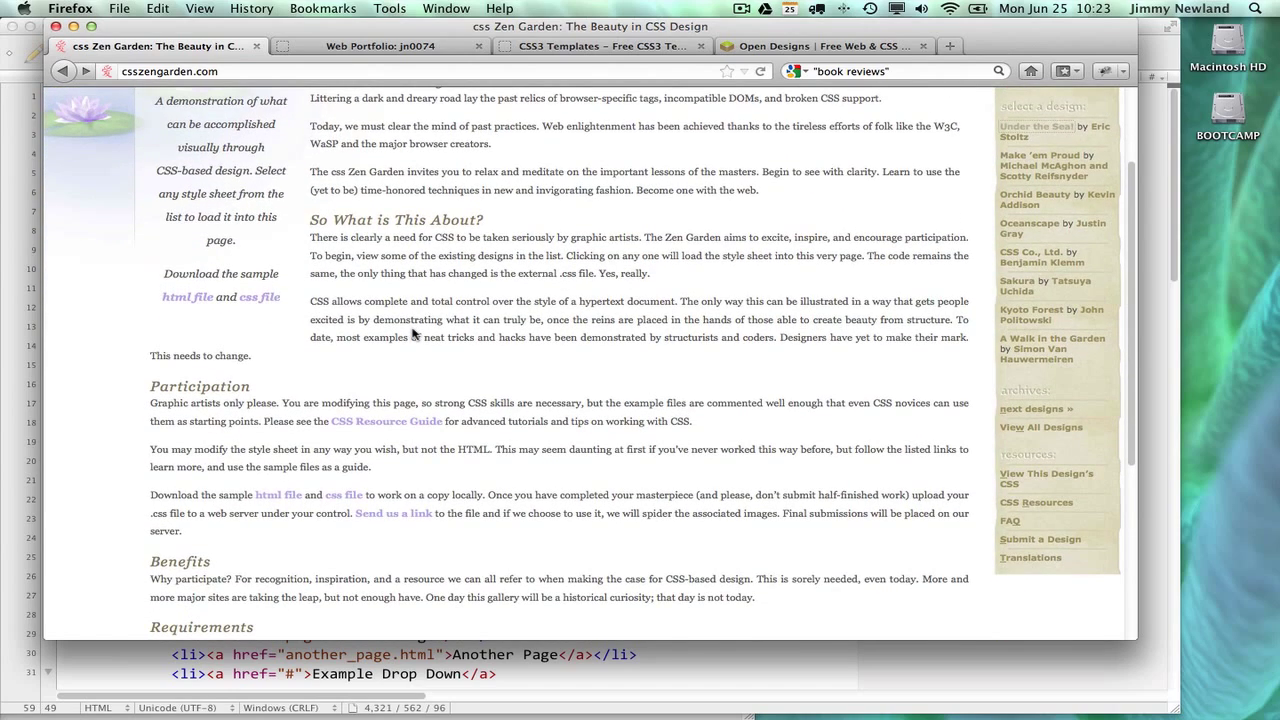
scroll(413, 333, "down", 6)
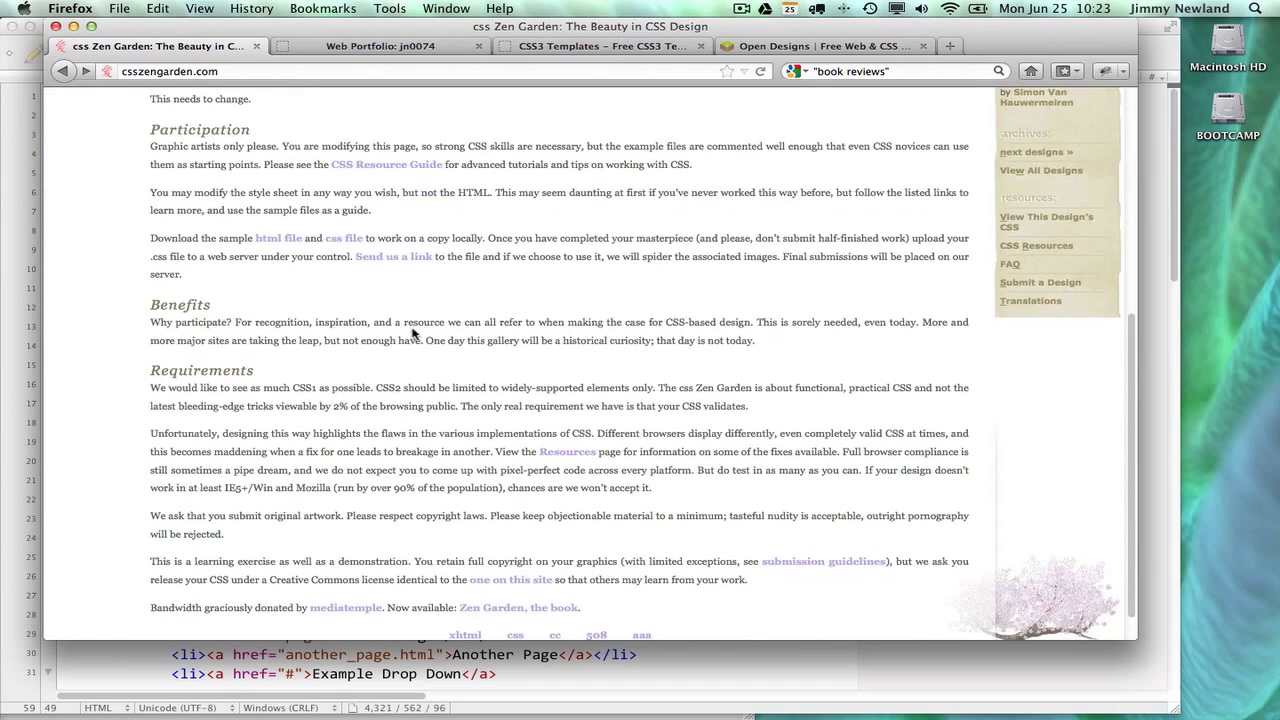
scroll(413, 333, "down", 1)
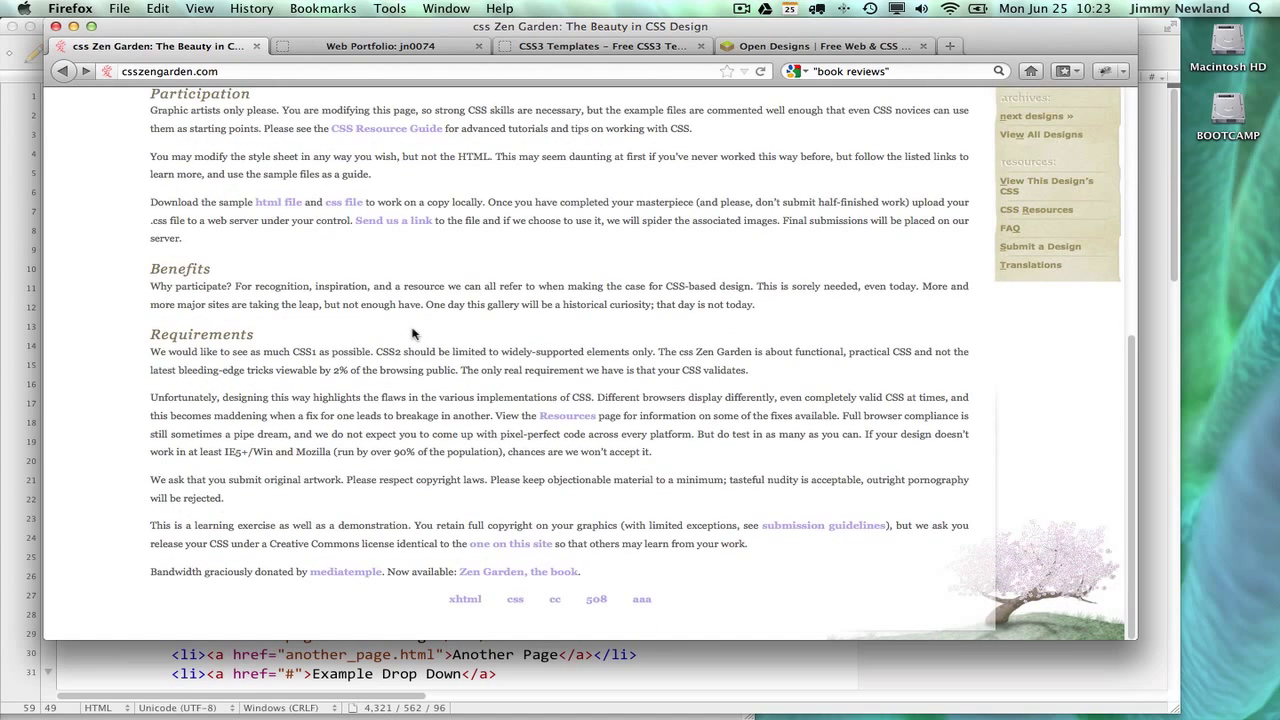
scroll(413, 333, "up", 10)
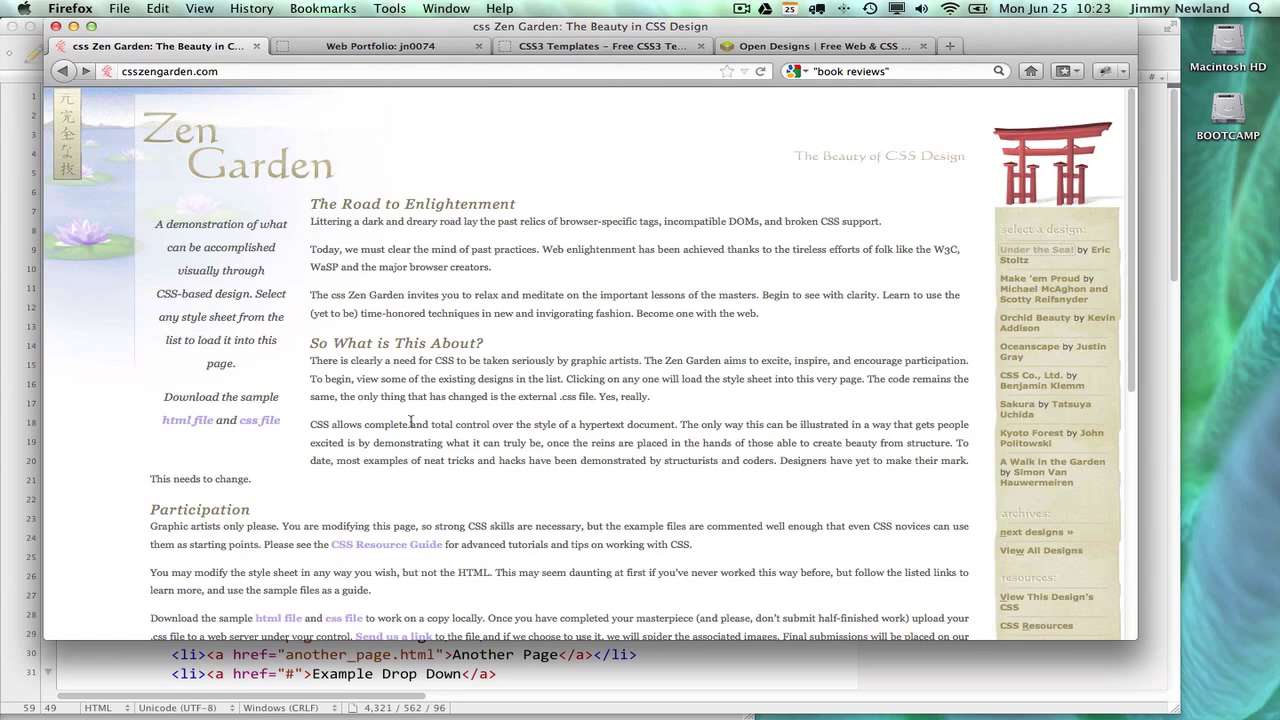
scroll(410, 422, "down", 9)
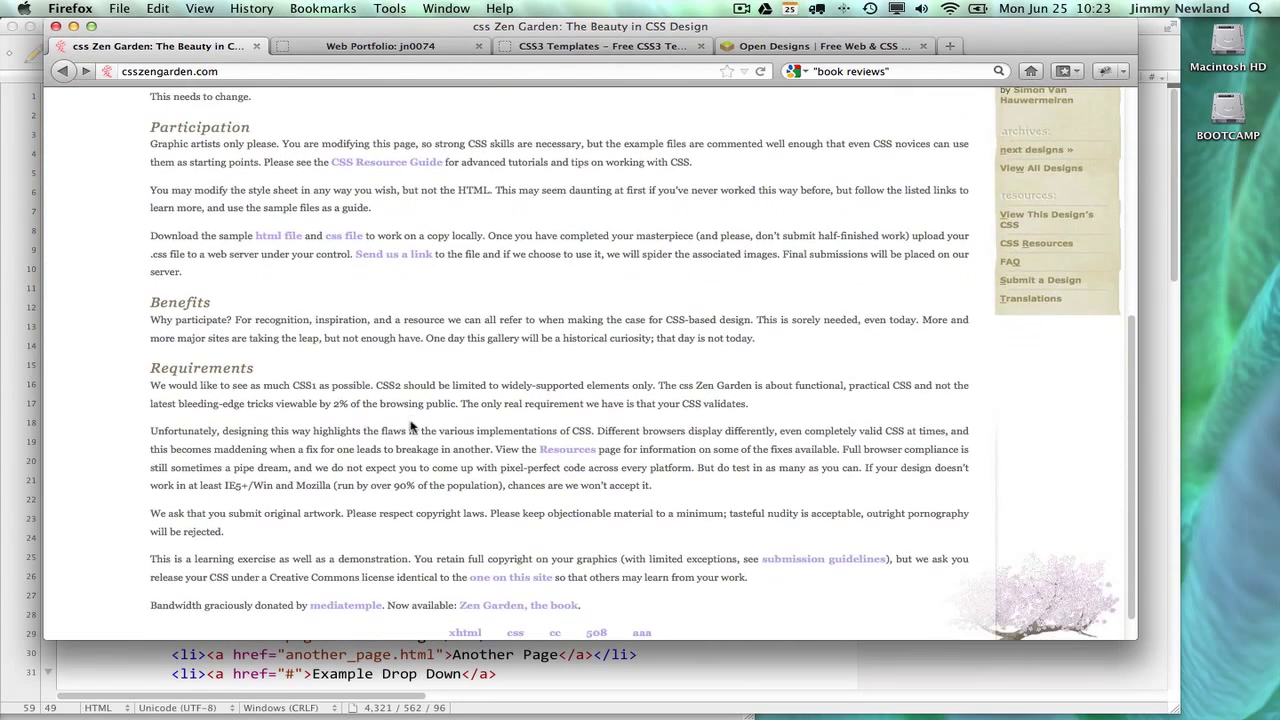
scroll(410, 427, "down", 1)
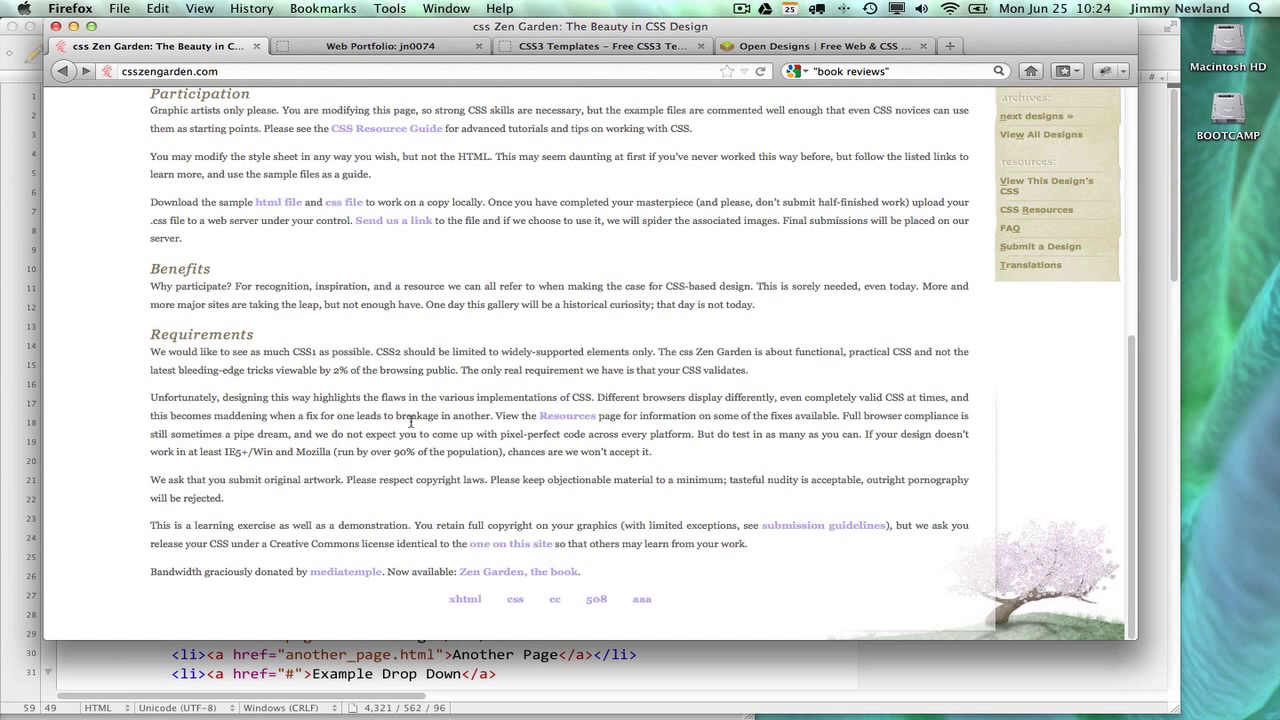
scroll(410, 422, "up", 10)
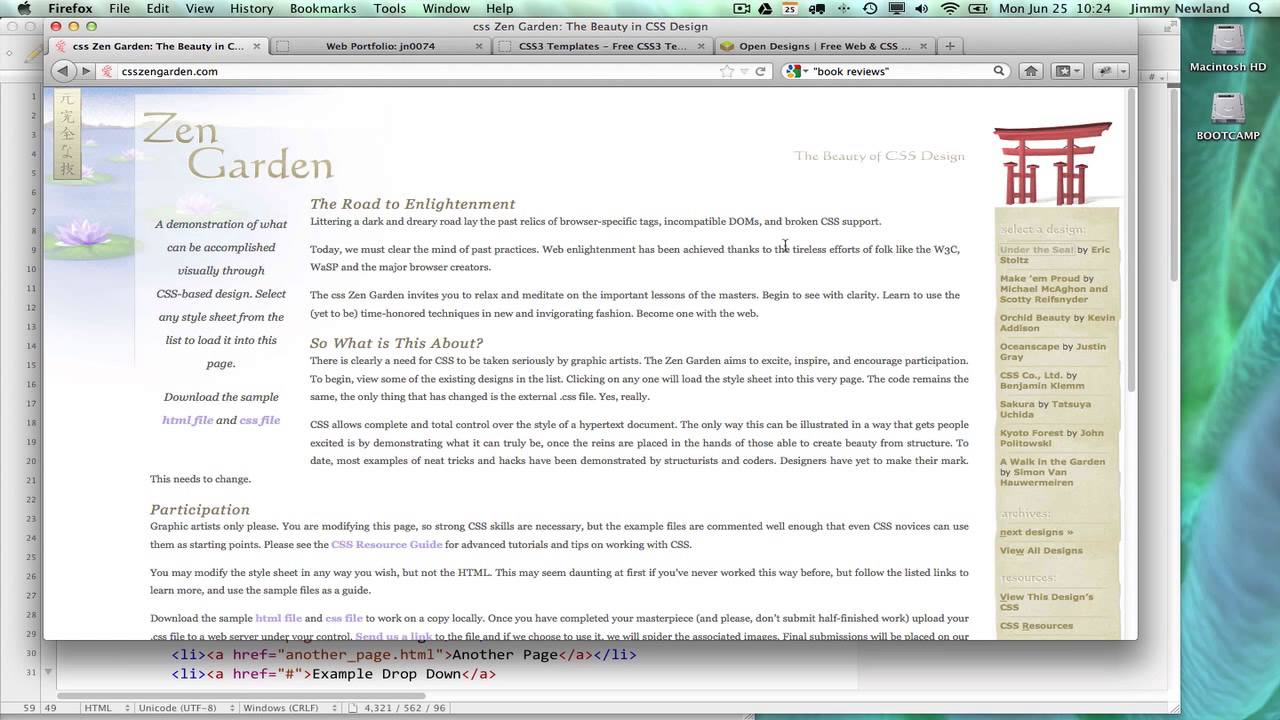
Load the Make 'em Proud design and review its scout-themed banner and brown sidebar
left_click(1019, 286)
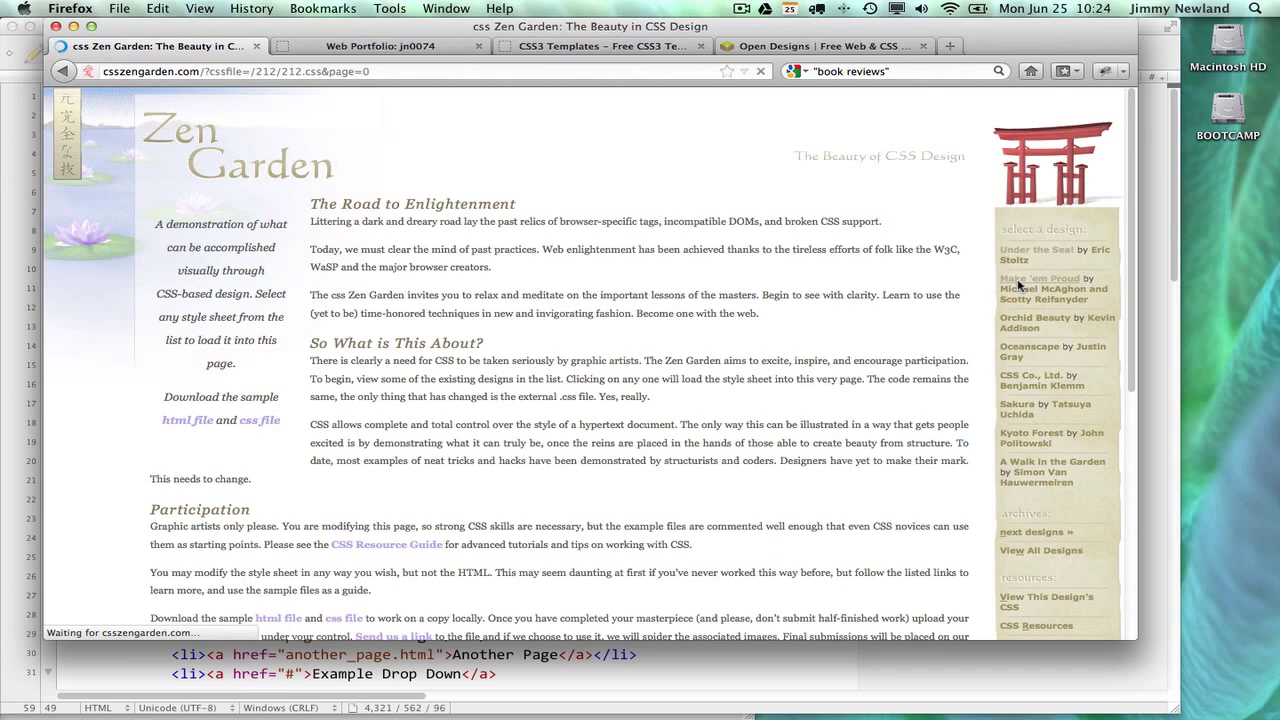
scroll(800, 404, "down", 3)
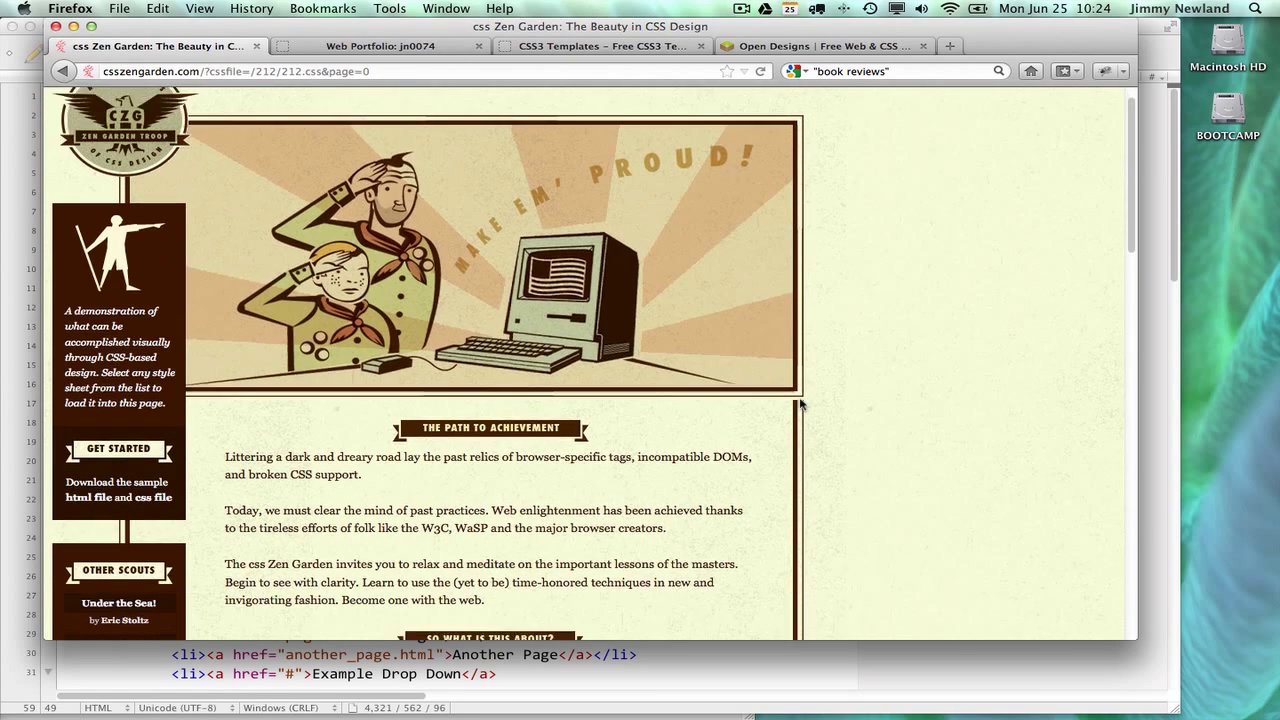
scroll(800, 404, "down", 15)
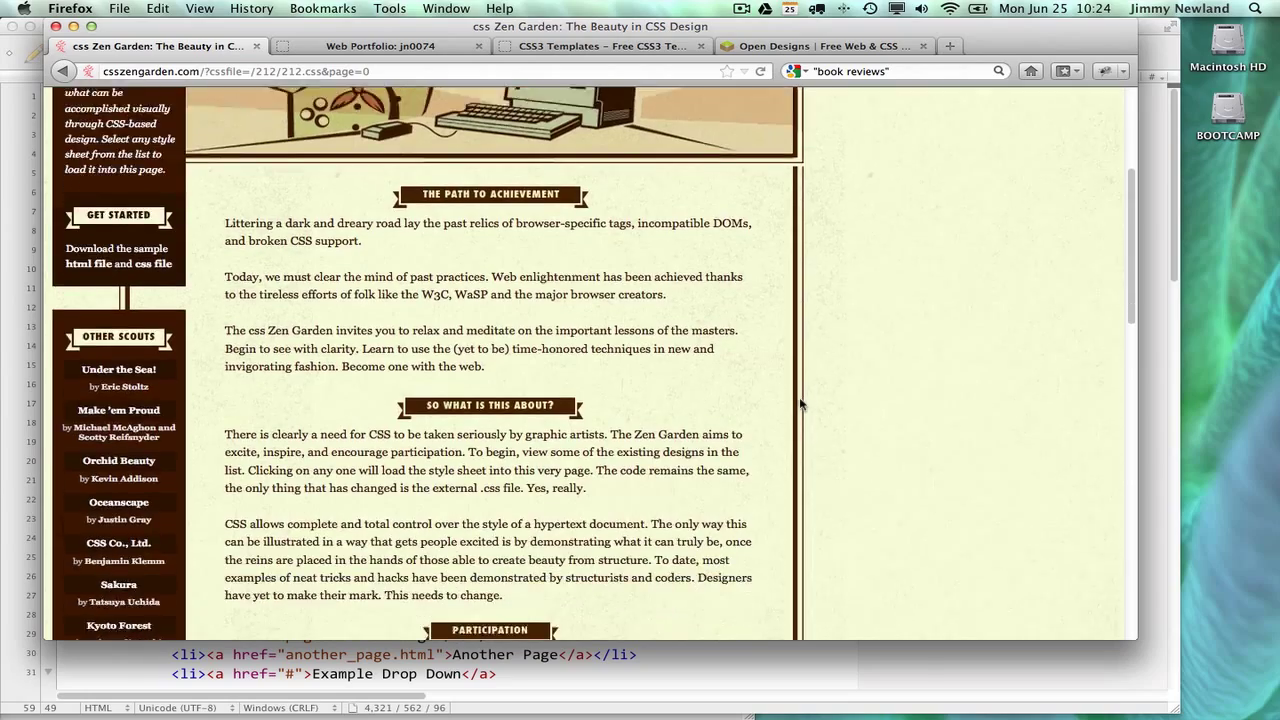
scroll(800, 404, "down", 3)
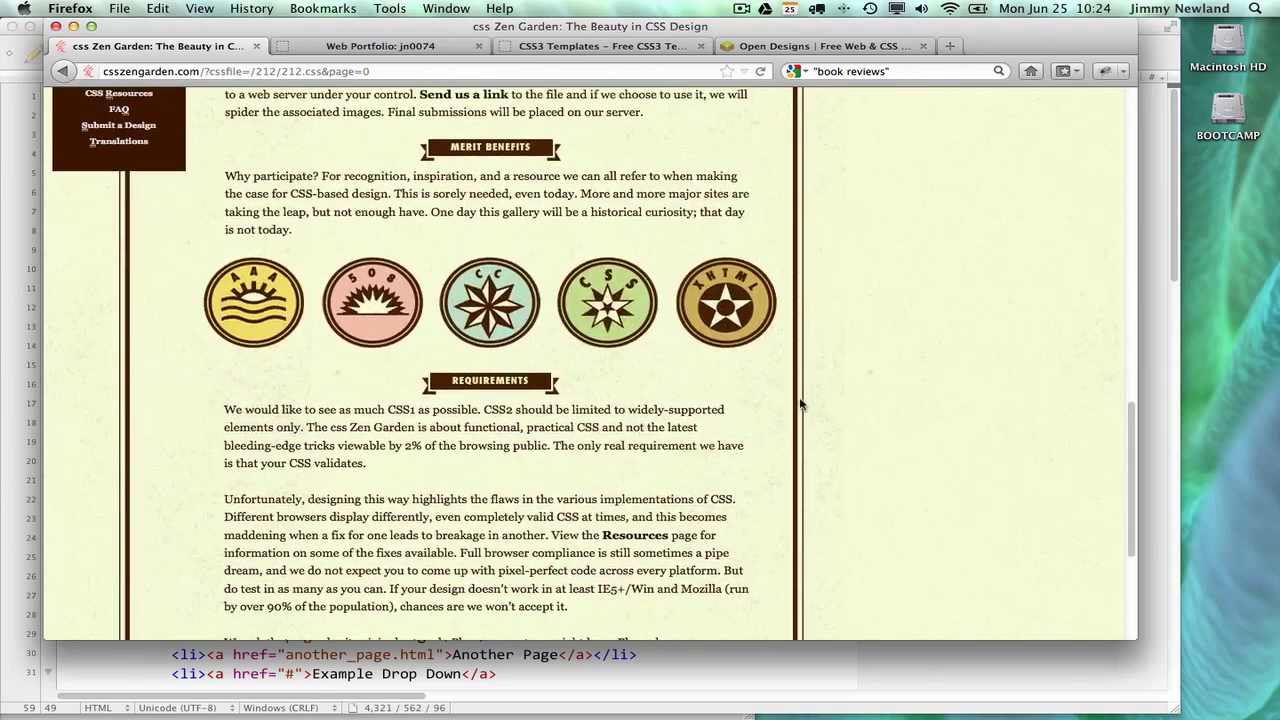
scroll(800, 404, "up", 20)
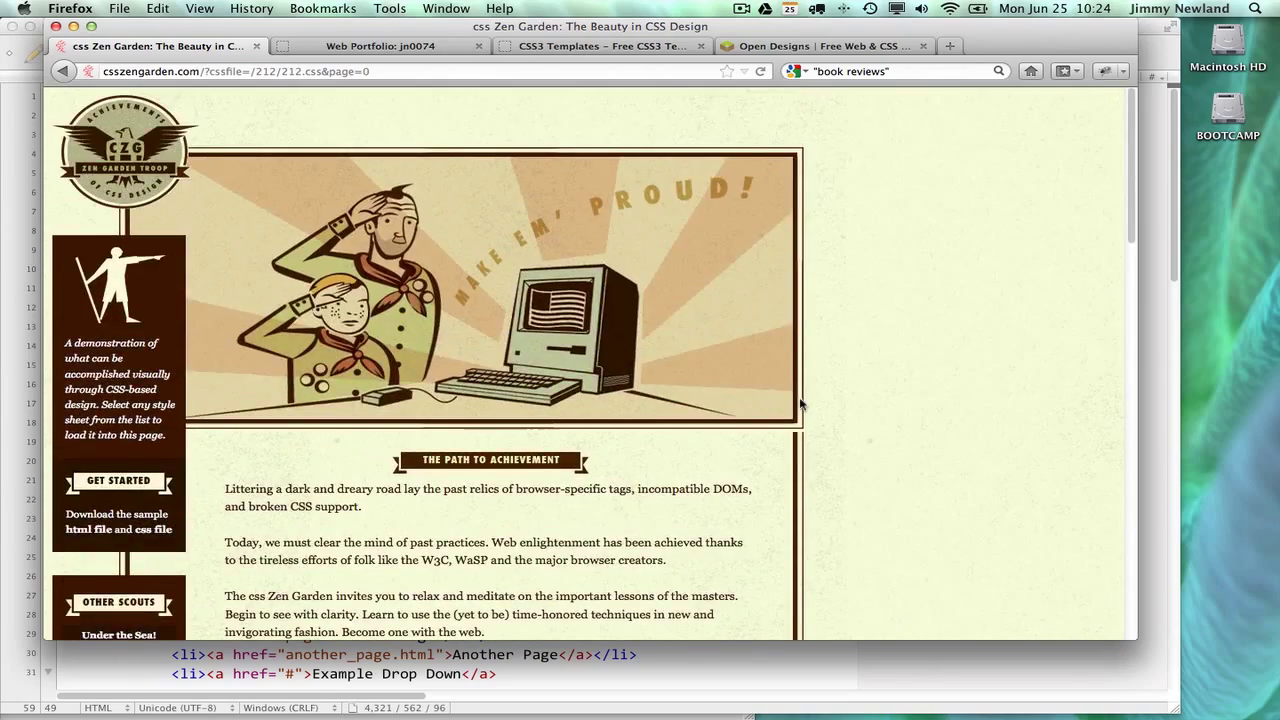
scroll(800, 404, "down", 5)
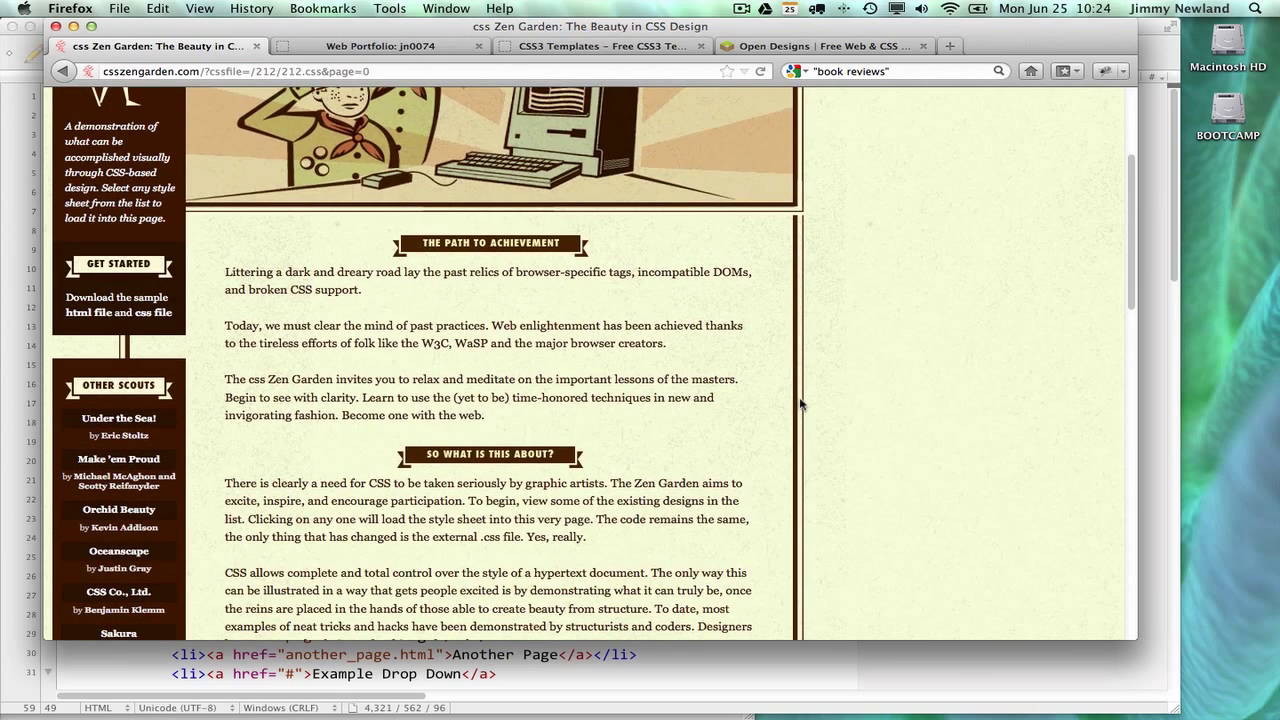
scroll(990, 373, "up", 5)
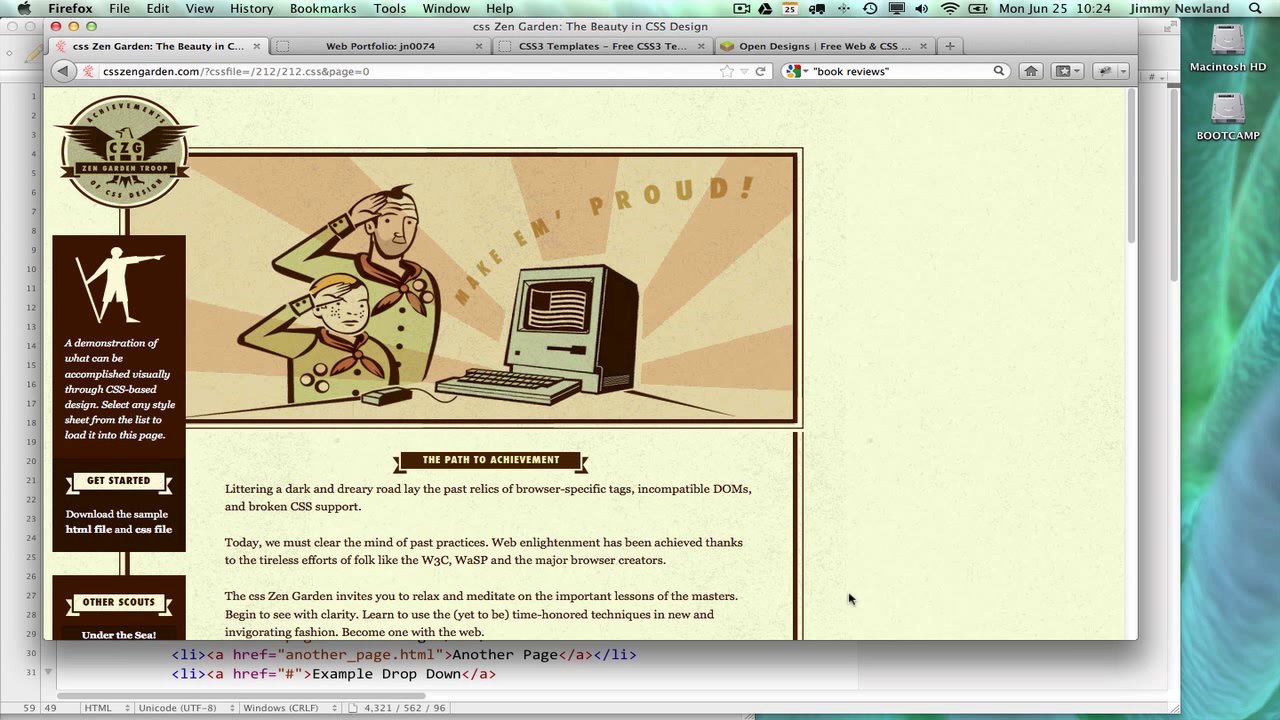
scroll(849, 599, "down", 10)
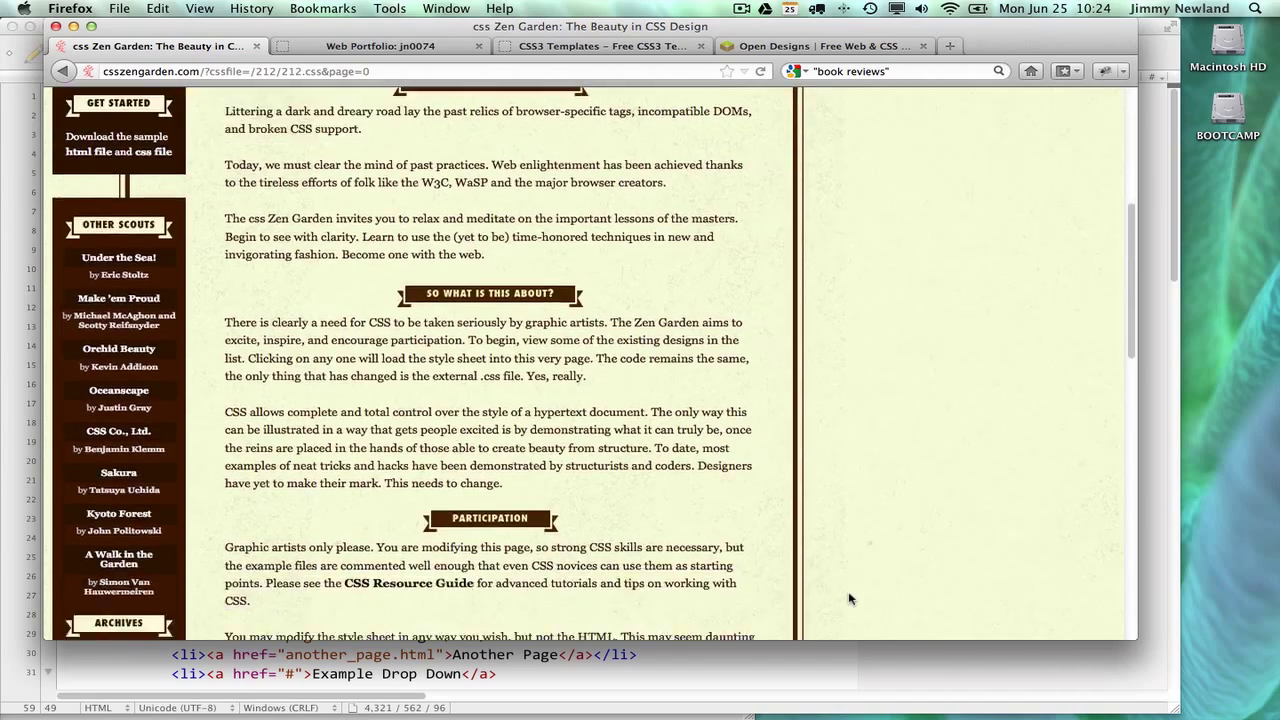
Finish reviewing Make 'em Proud, then switch to the Orchid Beauty design (211.css)
scroll(852, 570, "up", 10)
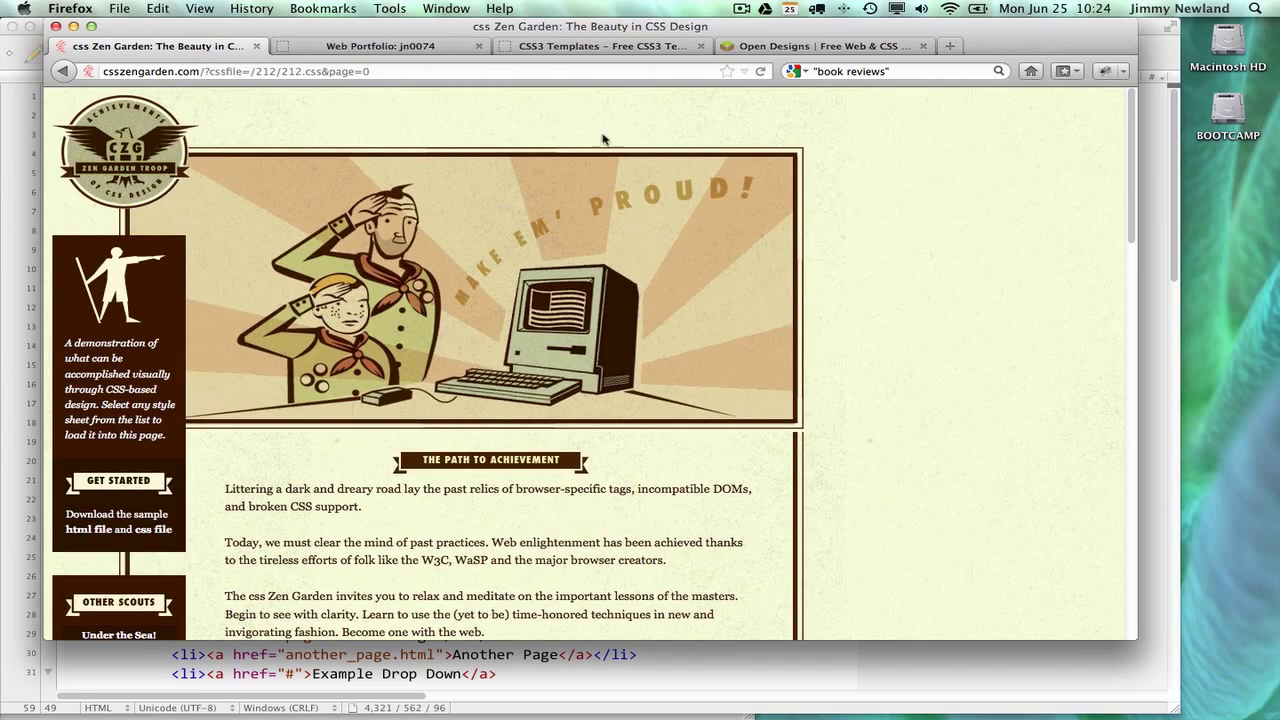
scroll(886, 530, "down", 15)
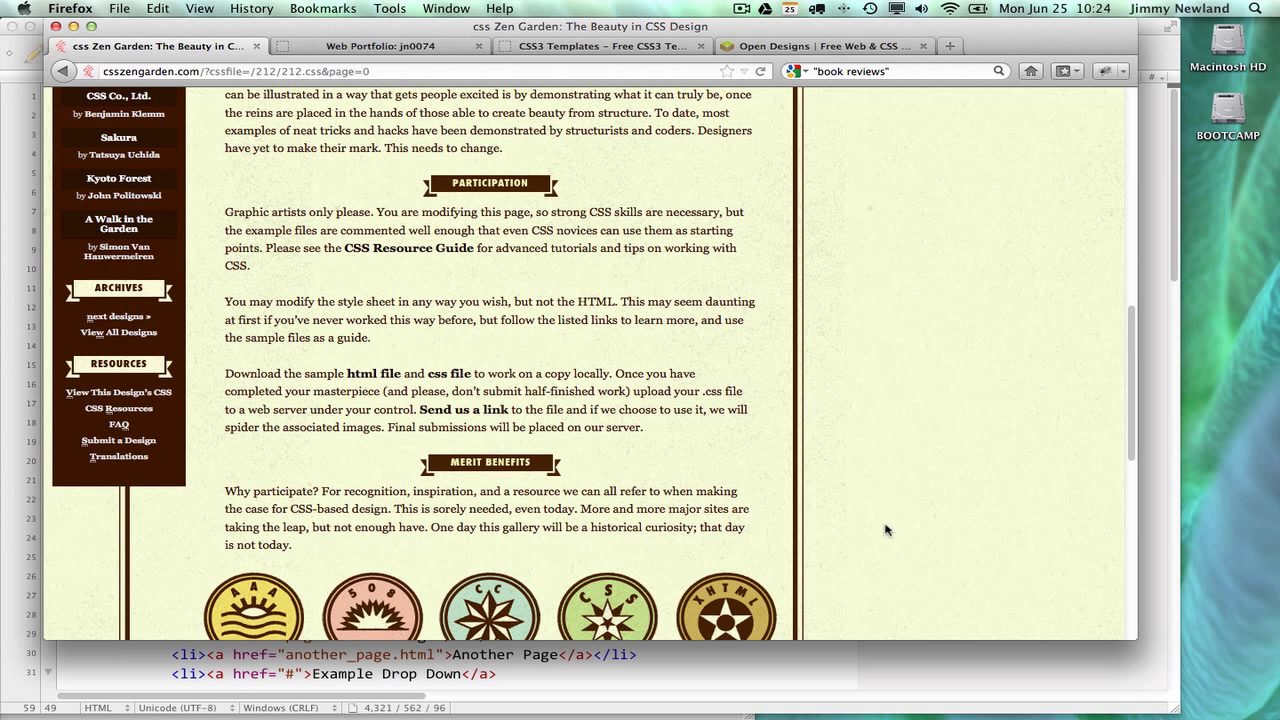
scroll(885, 530, "down", 3)
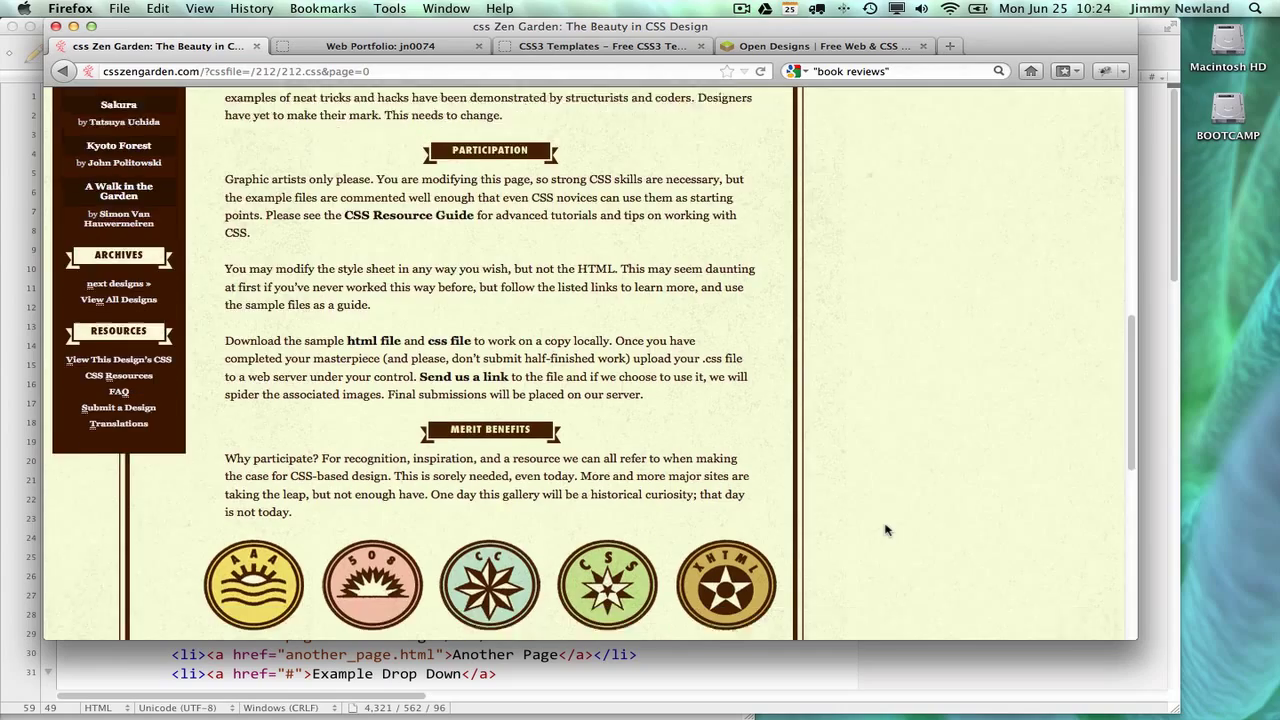
scroll(885, 530, "up", 8)
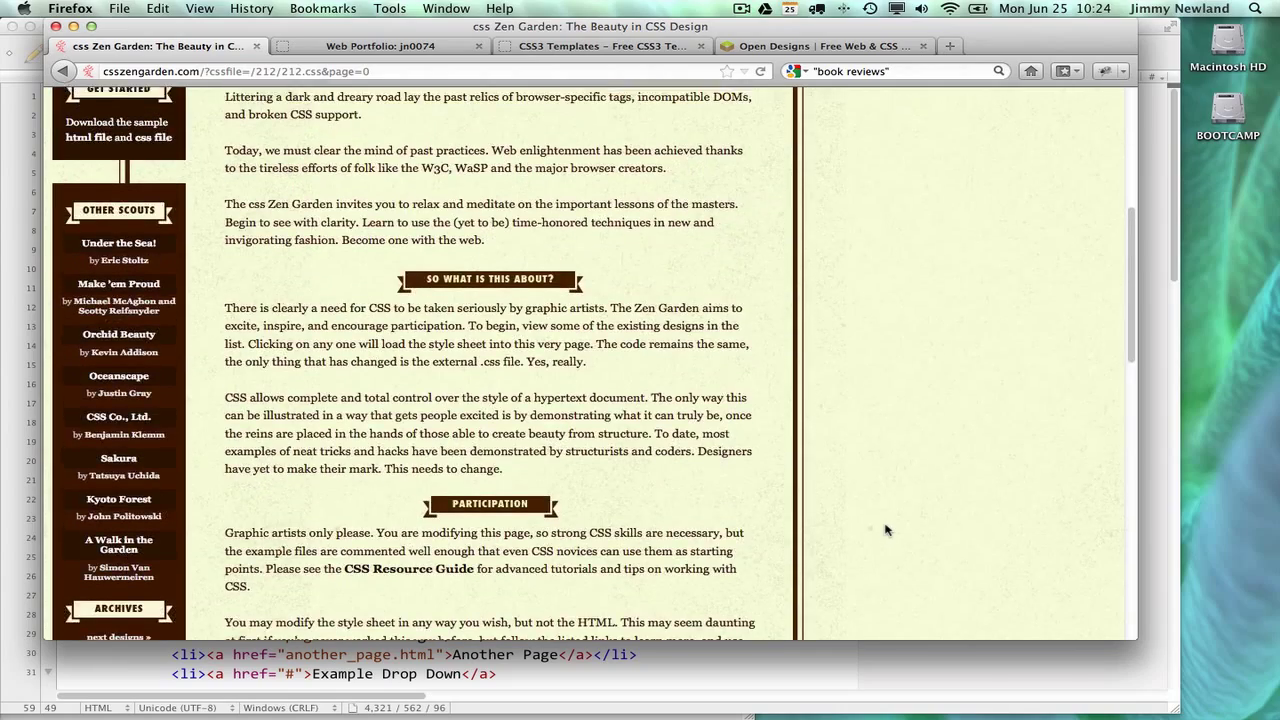
scroll(885, 530, "up", 4)
scroll(885, 530, "down", 10)
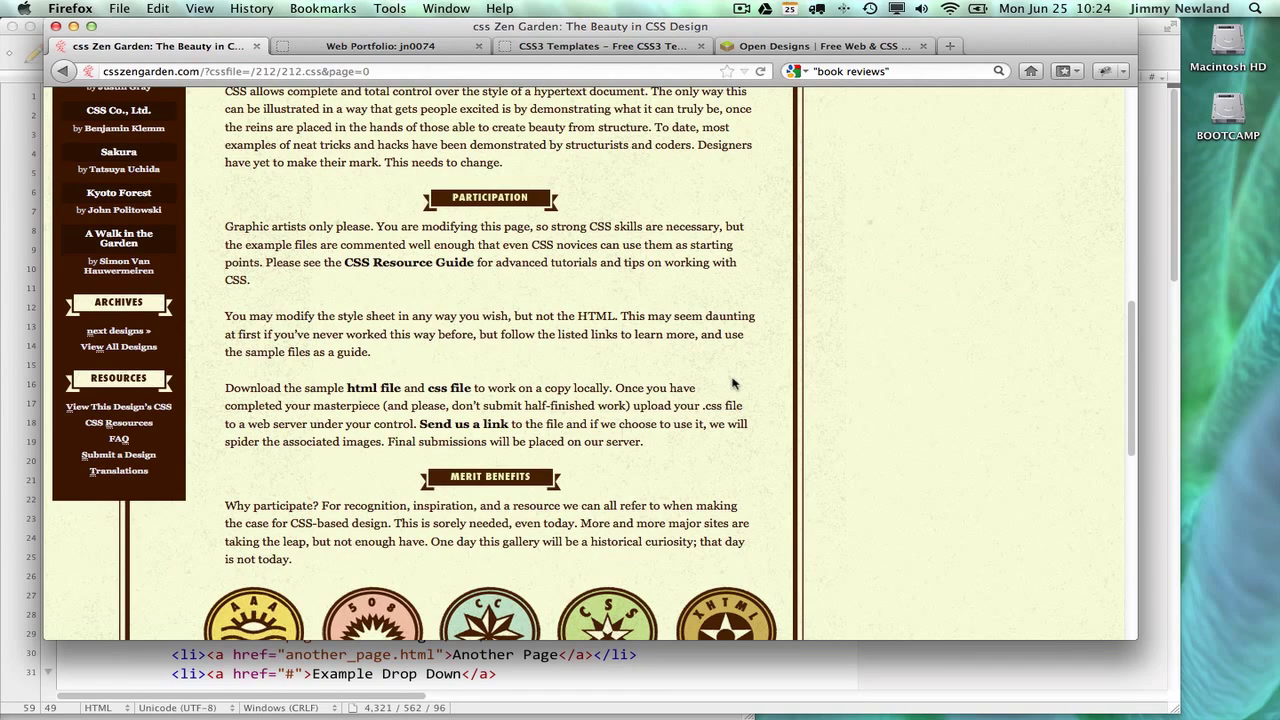
scroll(732, 383, "up", 7)
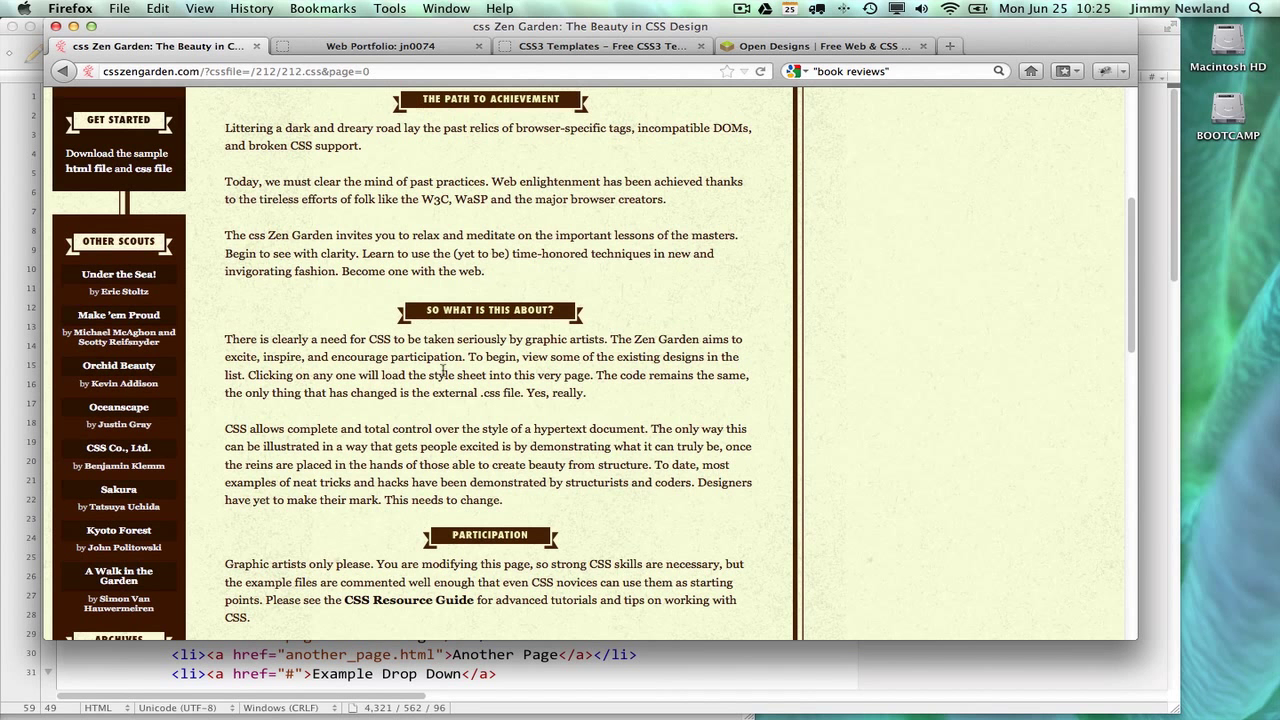
left_click(136, 368)
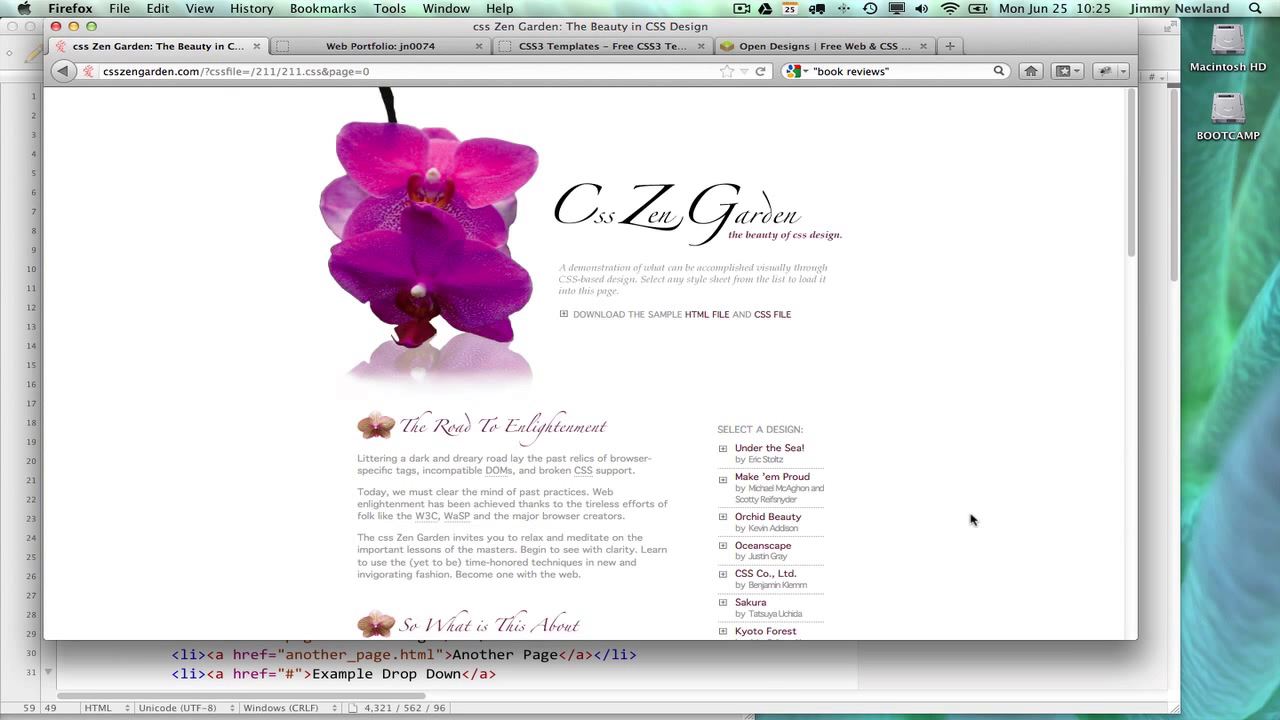
Switch the Zen Garden page to the pink Sakura design (208.css), then load Kyoto Forest
scroll(970, 519, "down", 4)
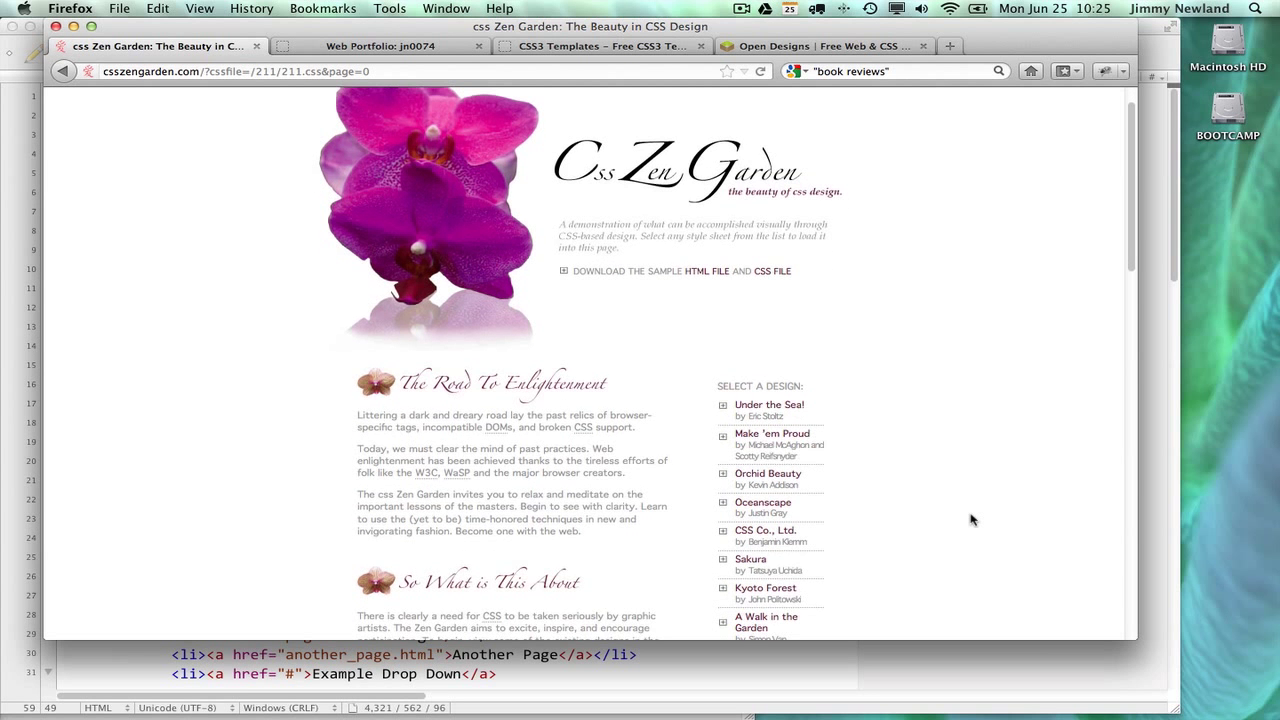
left_click(752, 437)
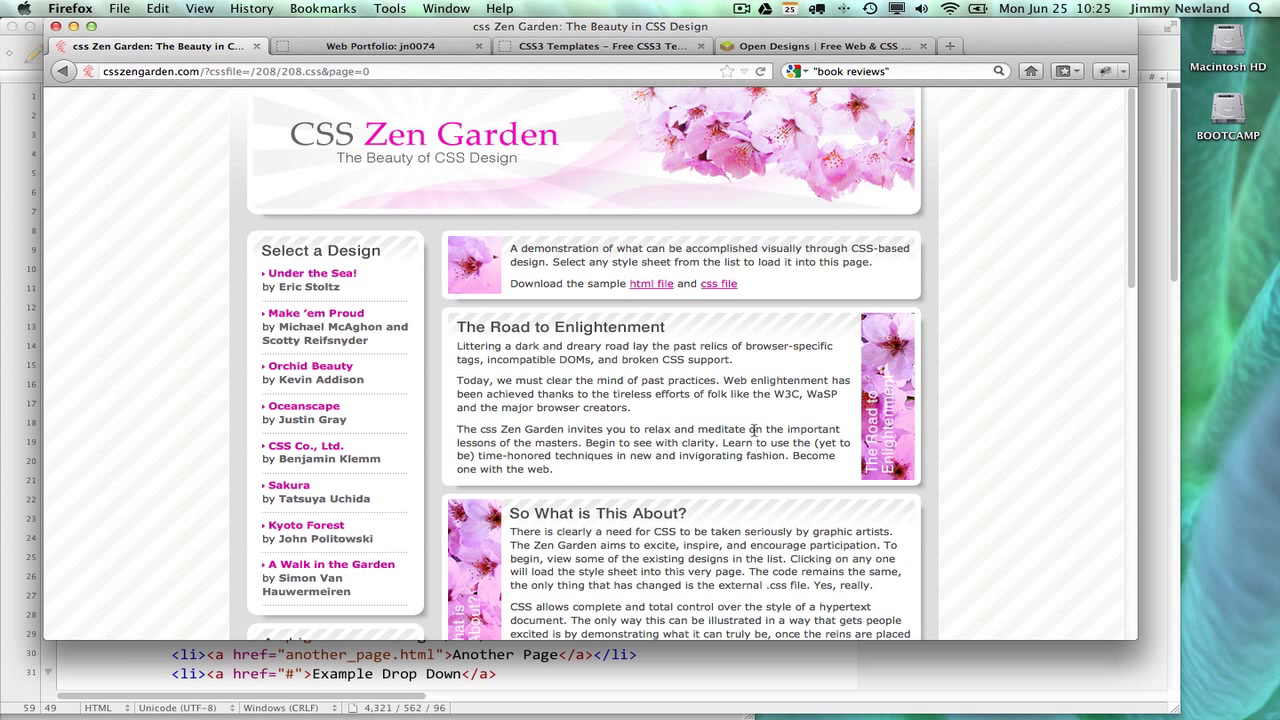
scroll(755, 429, "down", 2)
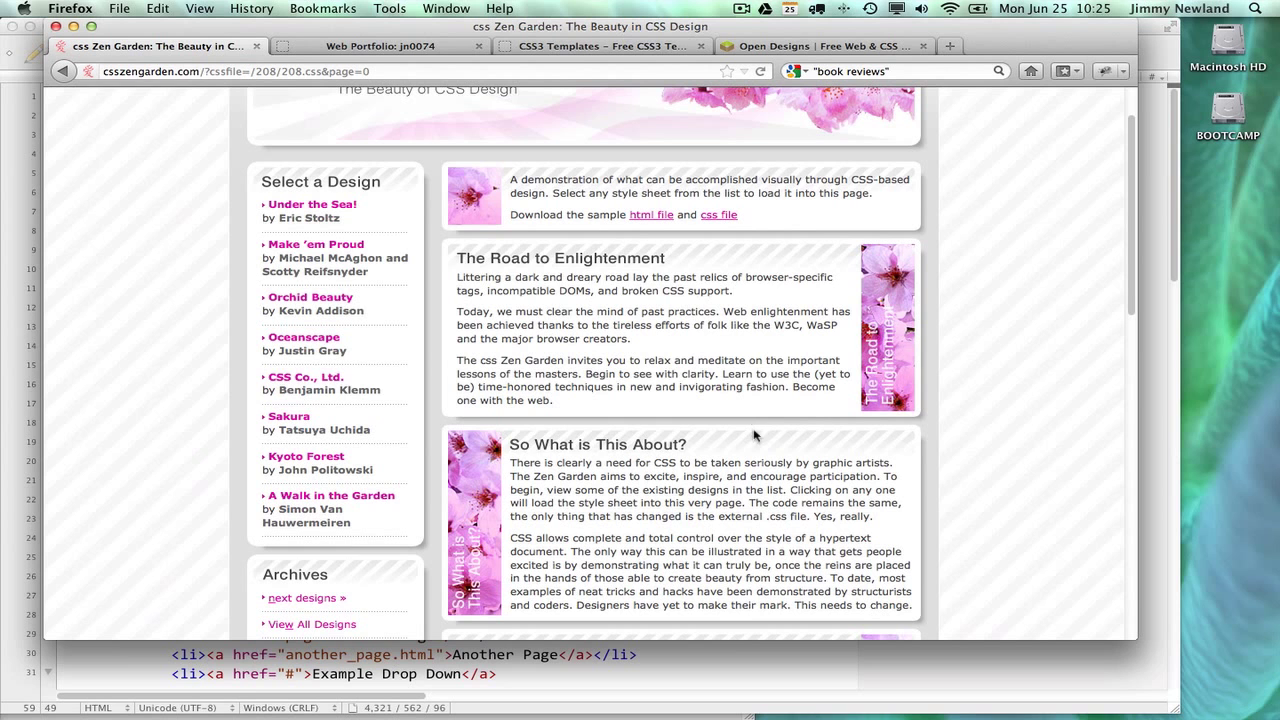
left_click(322, 459)
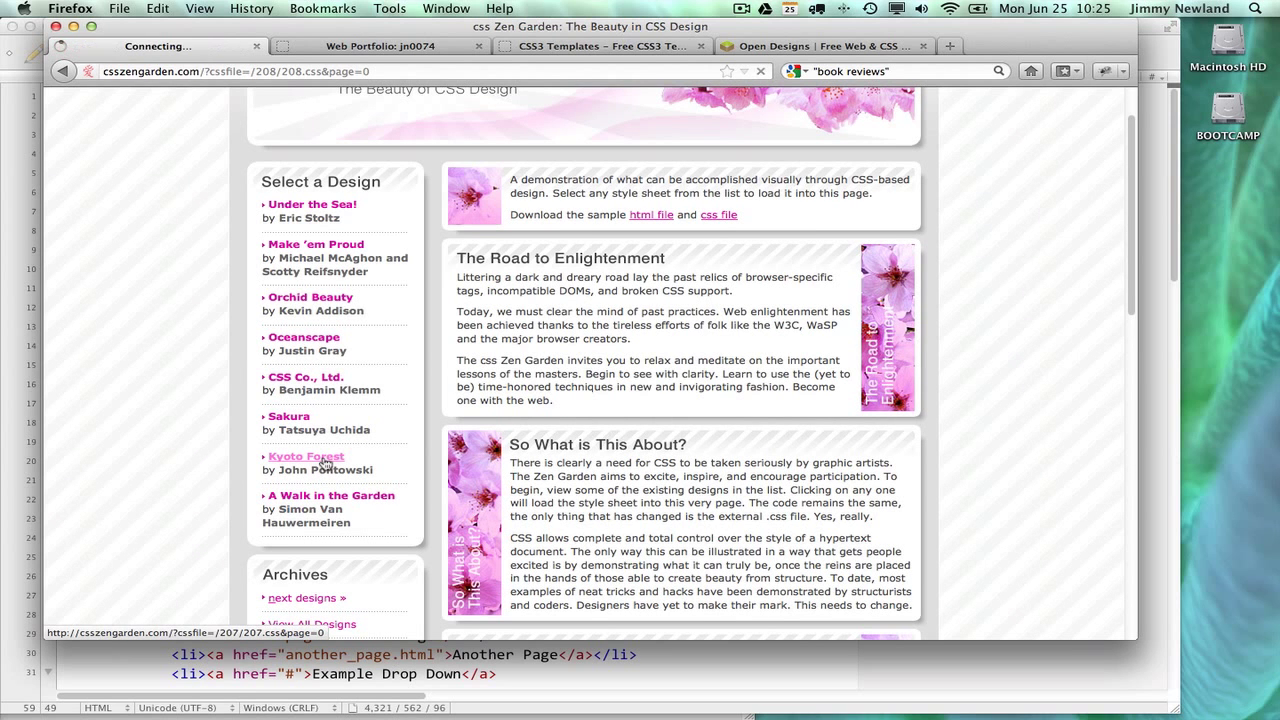
Review the Kyoto Forest design (207.css) with its red parasol and green foliage
scroll(305, 345, "down", 5)
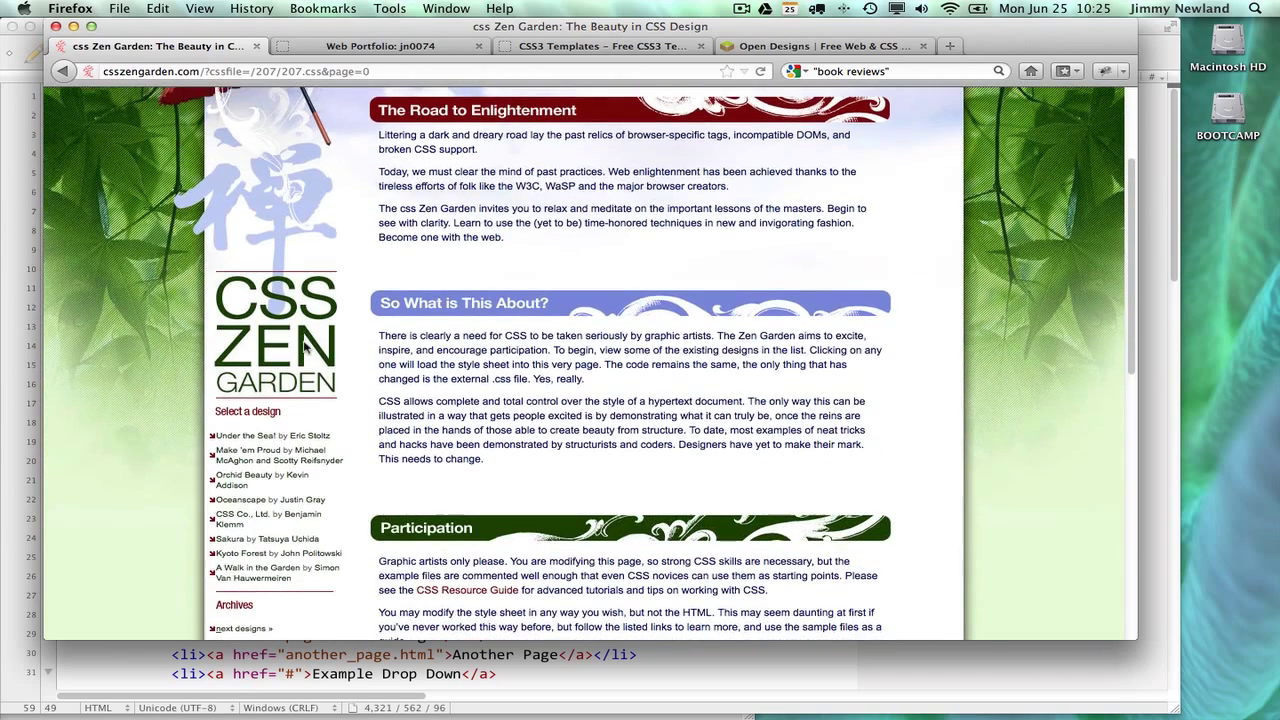
scroll(305, 346, "down", 4)
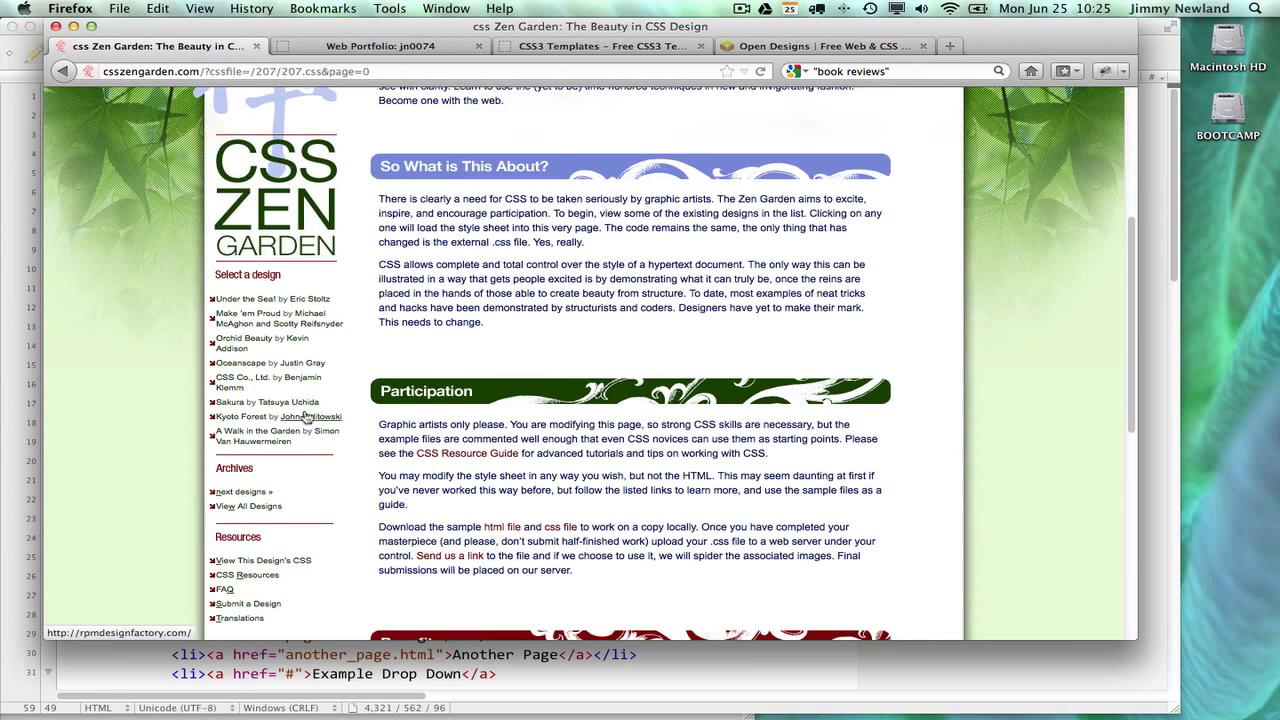
scroll(440, 575, "down", 12)
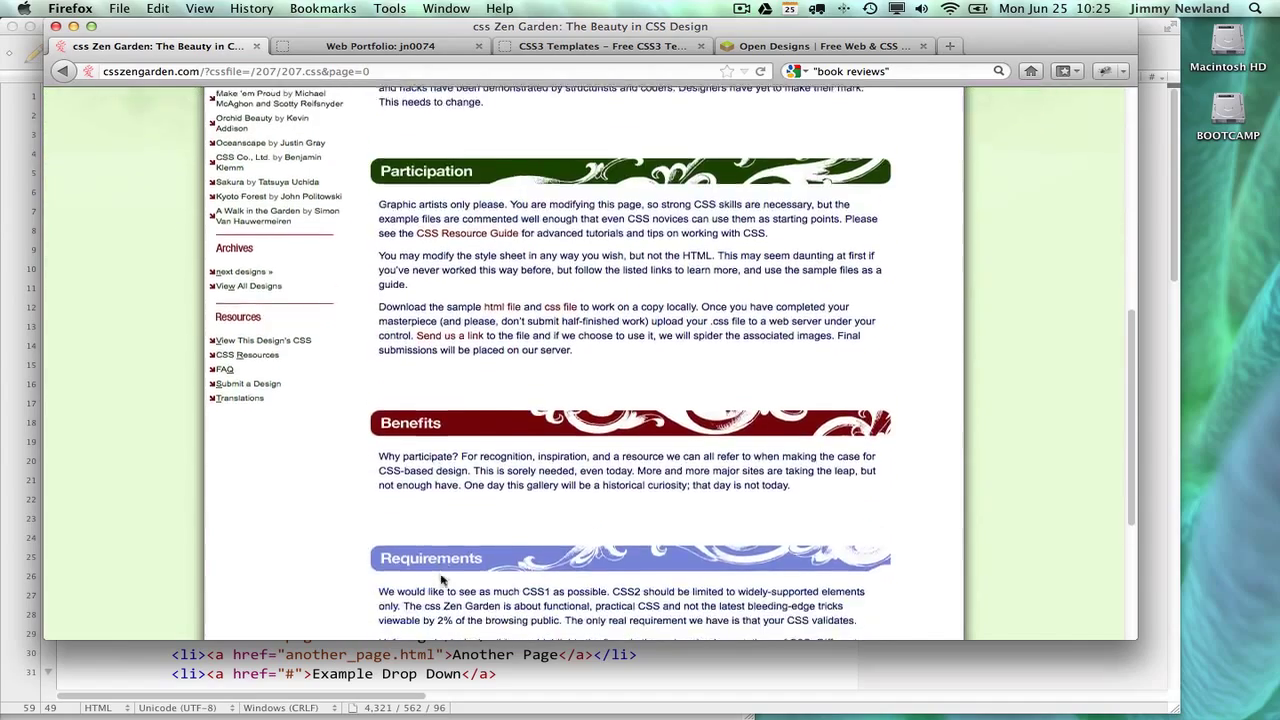
scroll(440, 575, "up", 20)
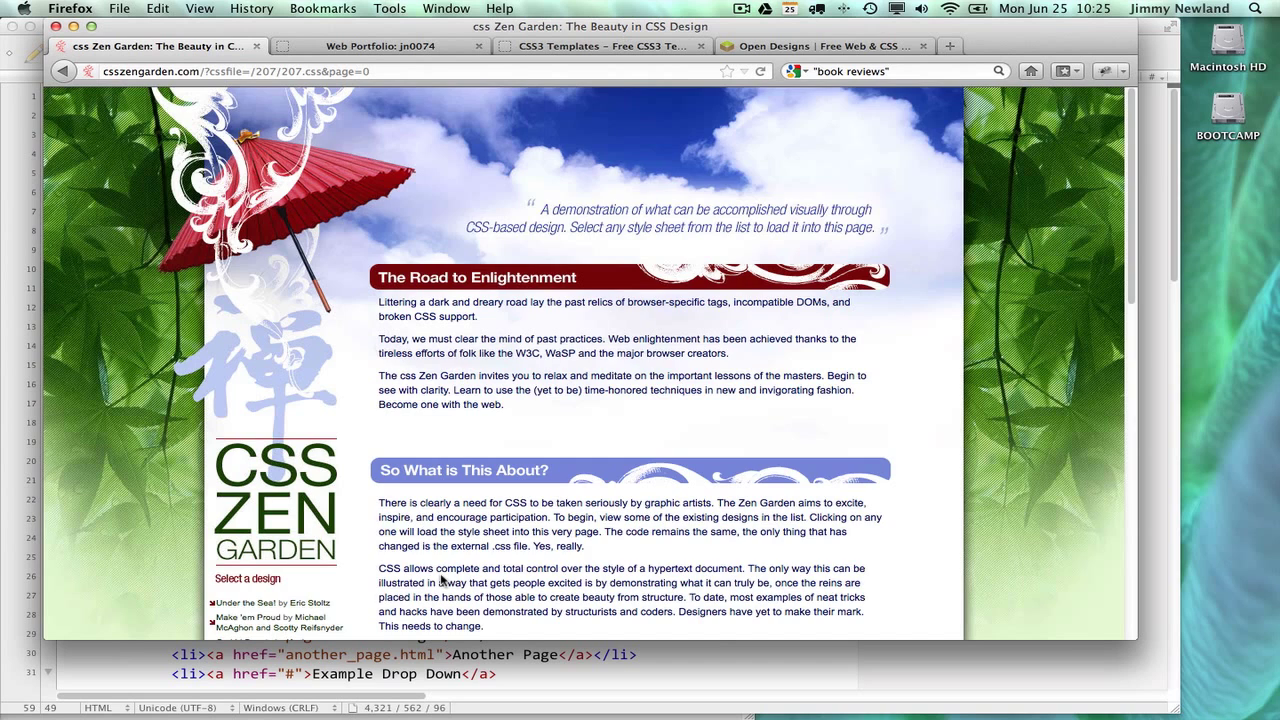
scroll(440, 580, "down", 4)
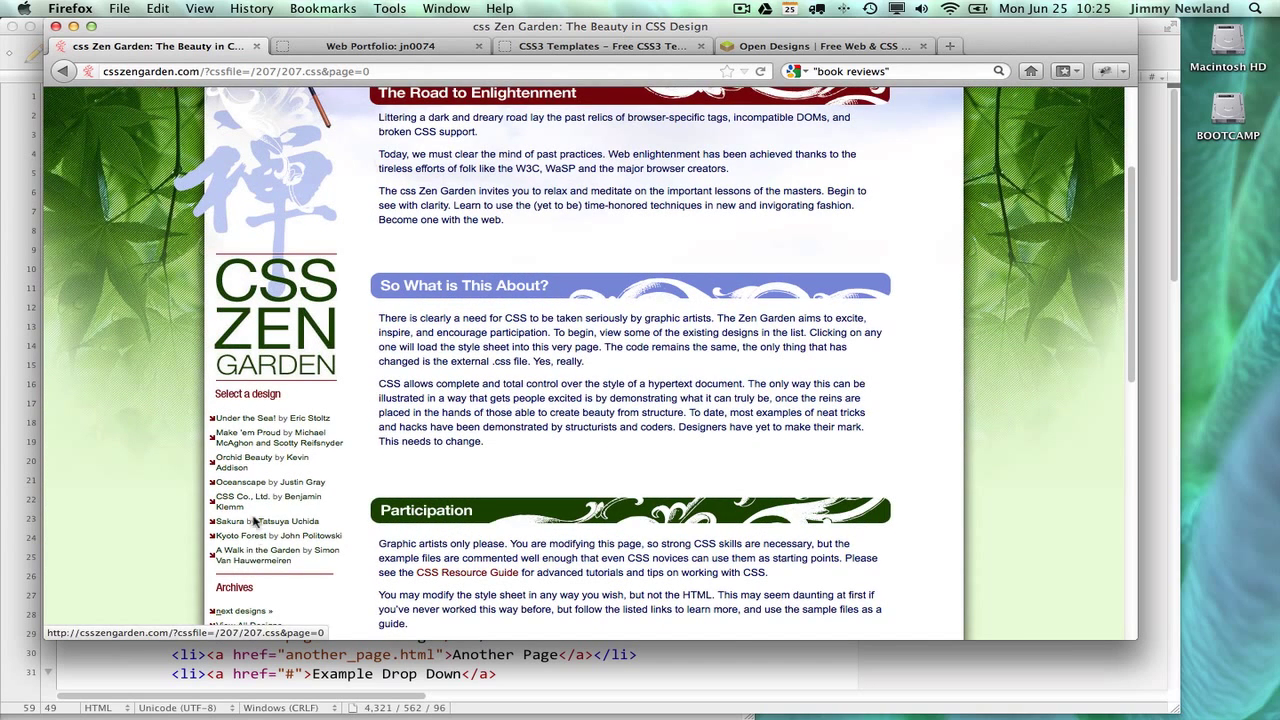
Load the Under the Sea! design (213.css) and view its squid and vintage ship photos
left_click(245, 421)
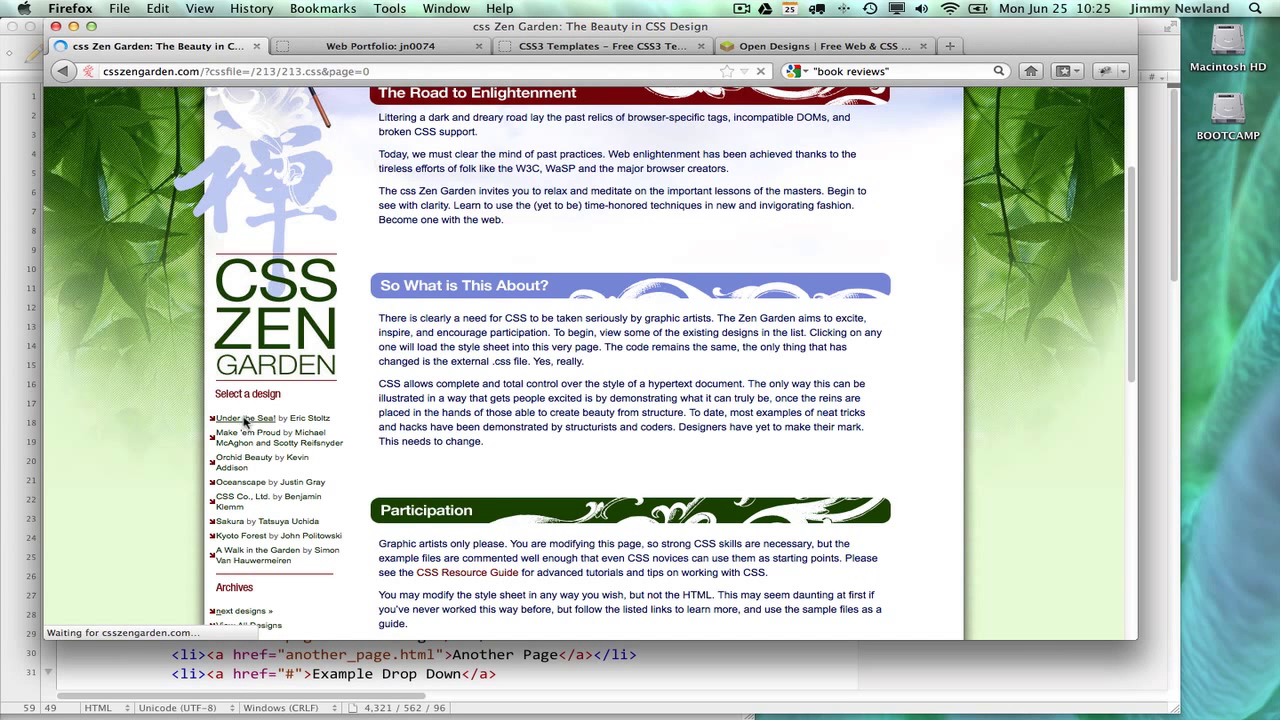
scroll(927, 461, "down", 5)
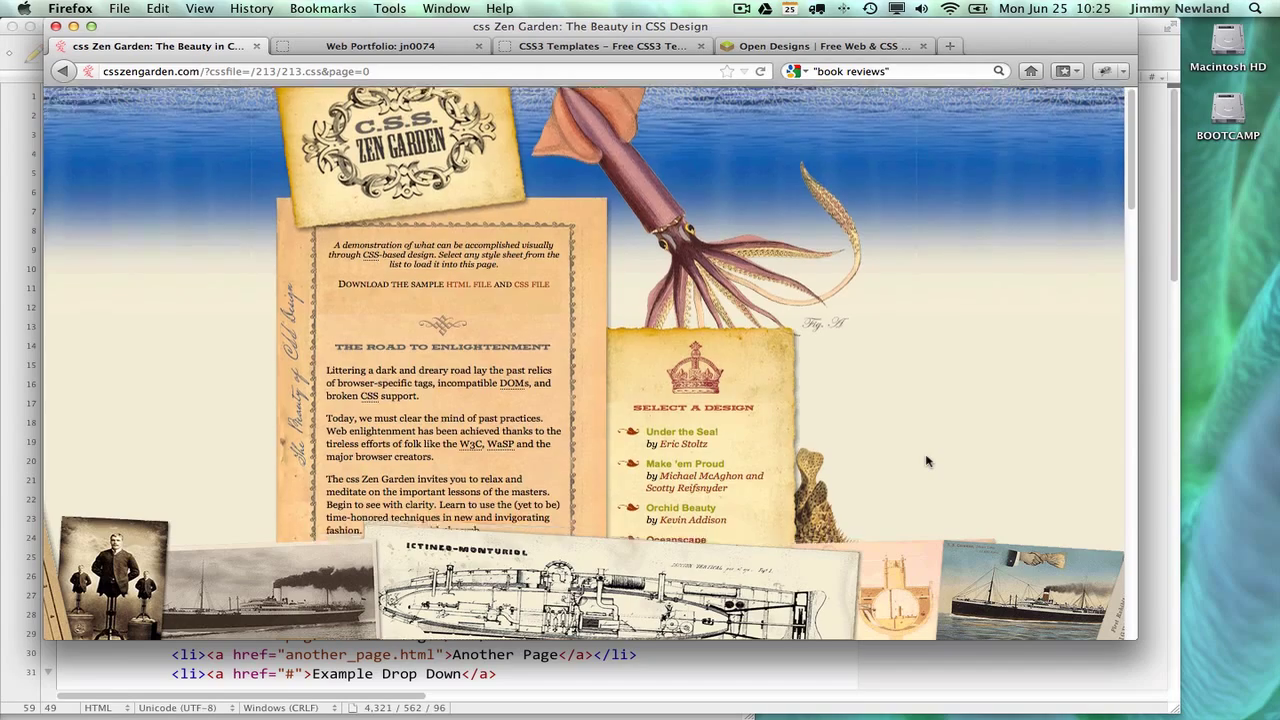
scroll(927, 461, "down", 10)
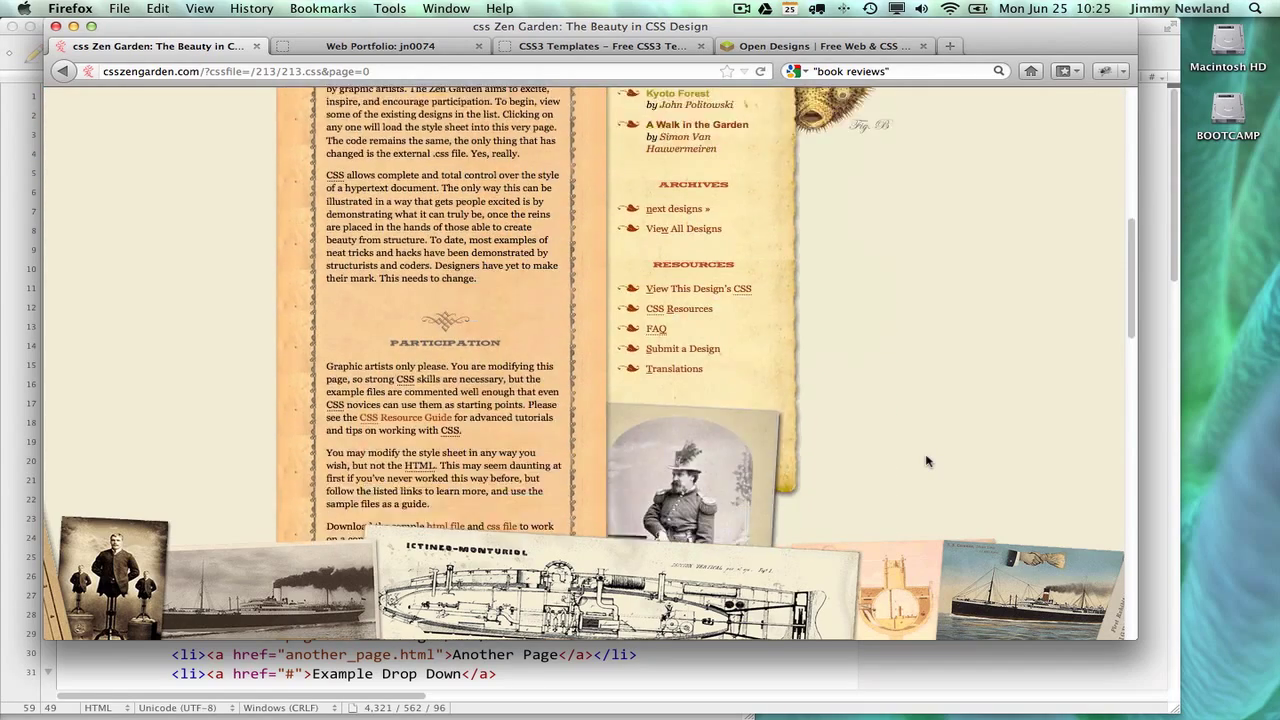
scroll(927, 461, "down", 5)
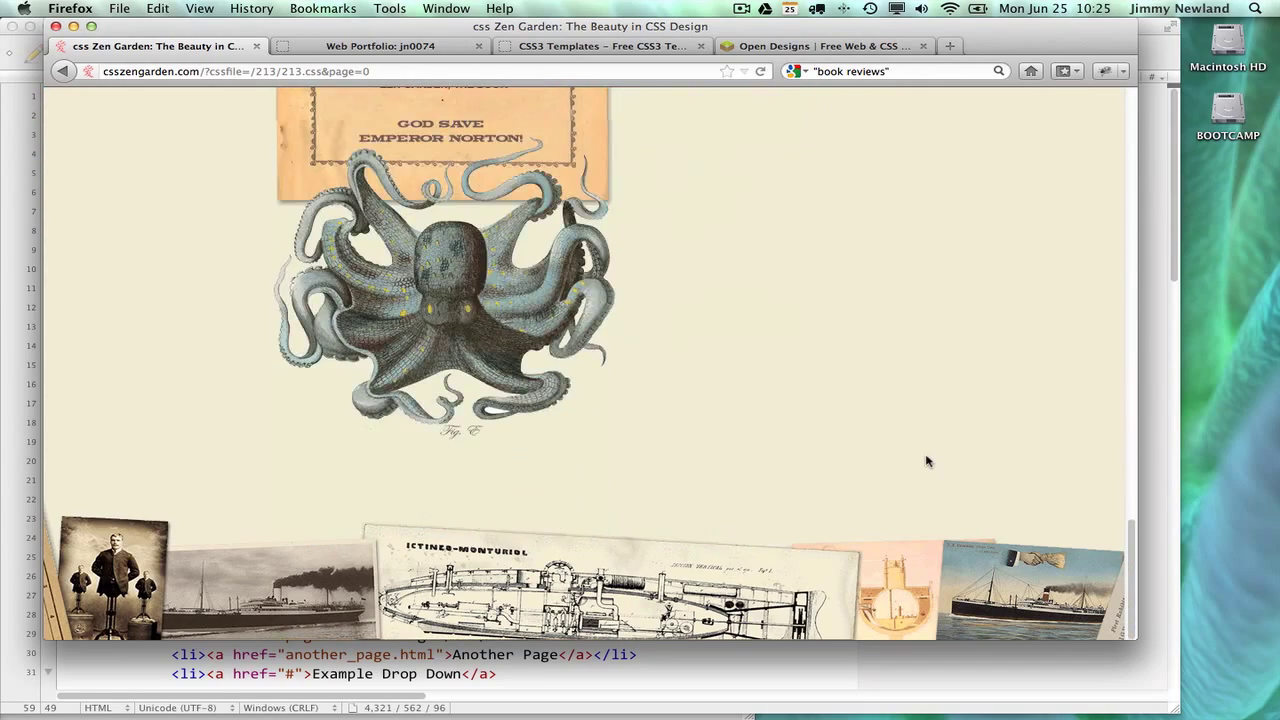
scroll(927, 461, "up", 2)
scroll(927, 461, "down", 2)
scroll(887, 490, "up", 4)
scroll(887, 492, "up", 15)
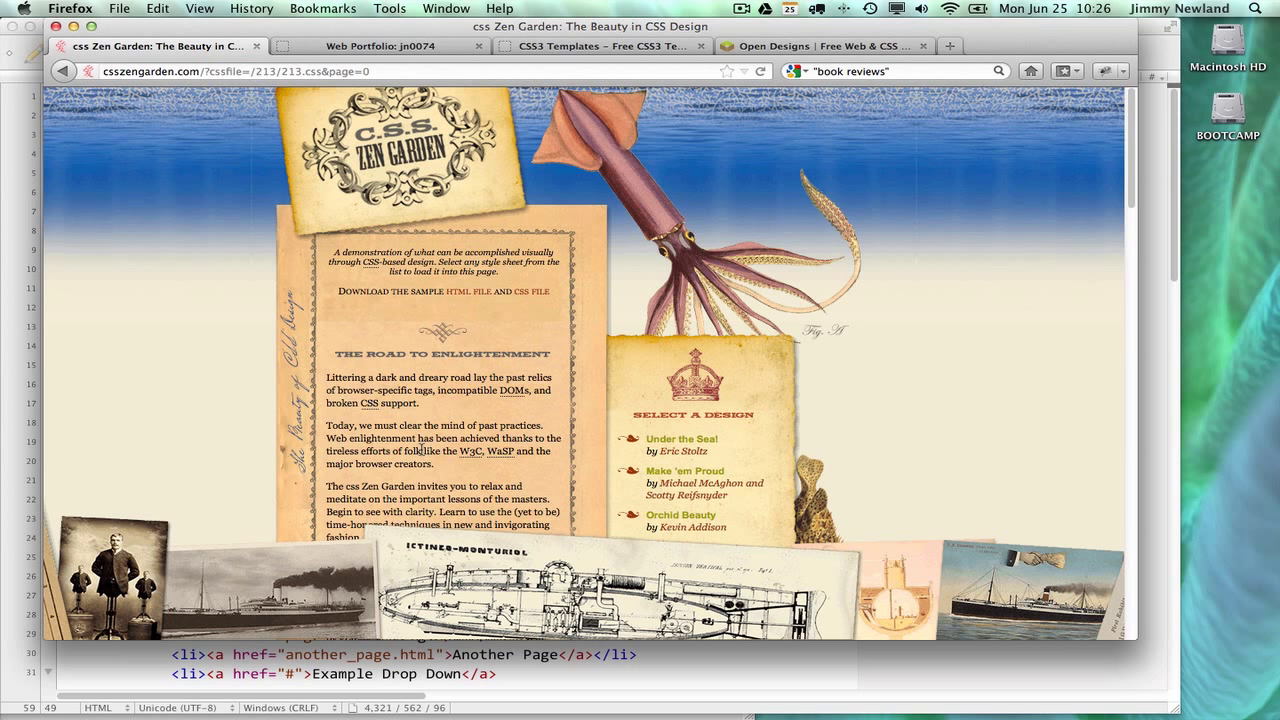
Scroll down the Under the Sea! page again and return to the top
scroll(422, 449, "down", 5)
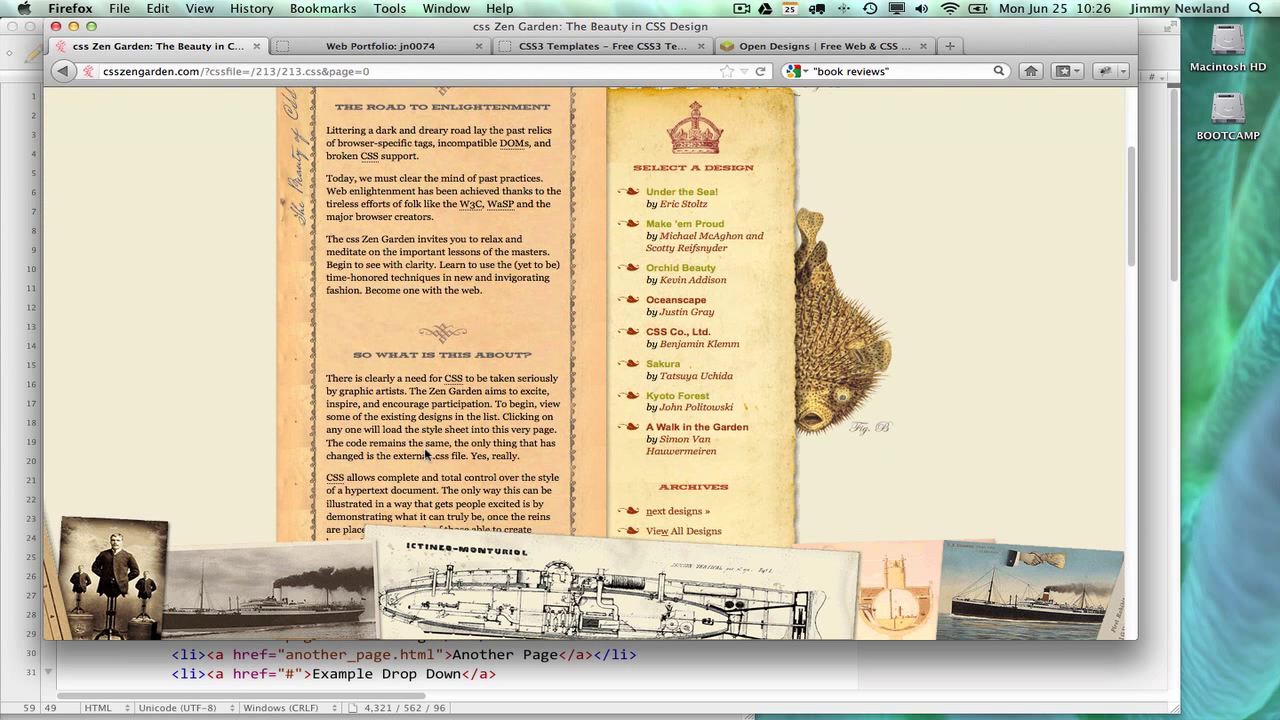
scroll(425, 455, "down", 3)
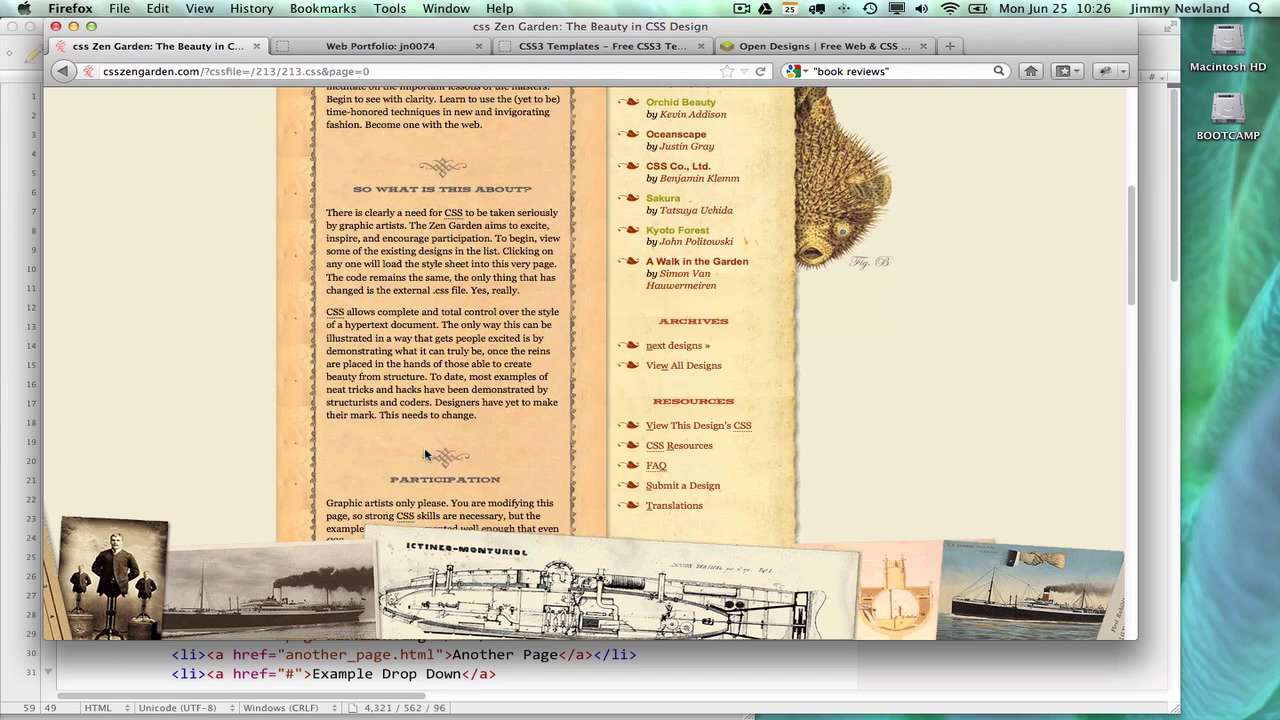
scroll(425, 455, "down", 4)
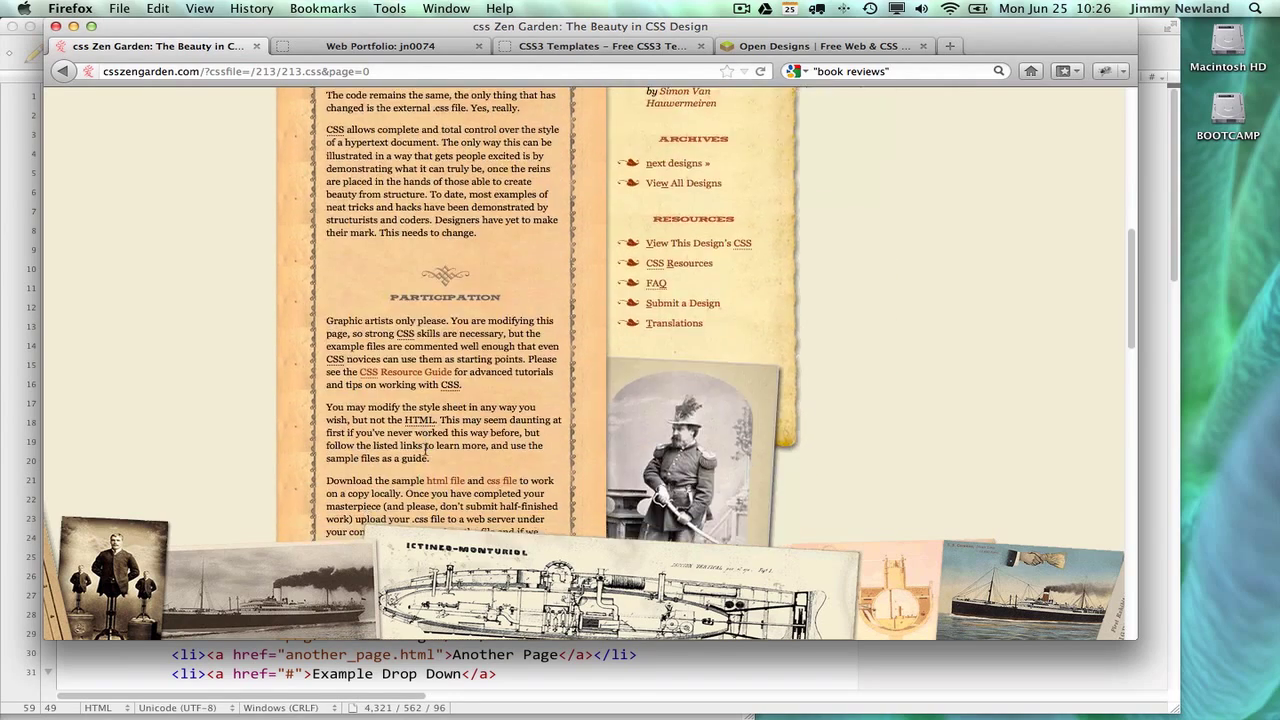
scroll(425, 455, "up", 10)
scroll(425, 455, "up", 4)
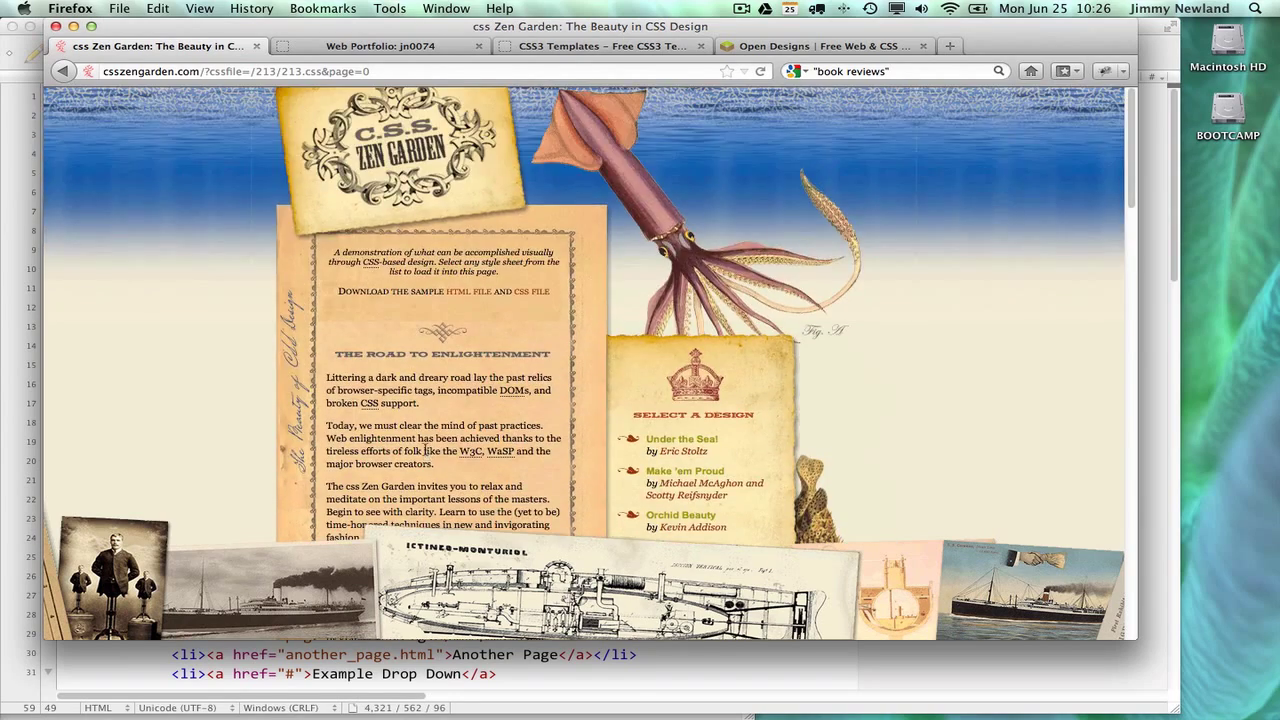
Close the CSS Zen Garden tab to reveal the sunset-backed Web Portfolio page
left_click(255, 47)
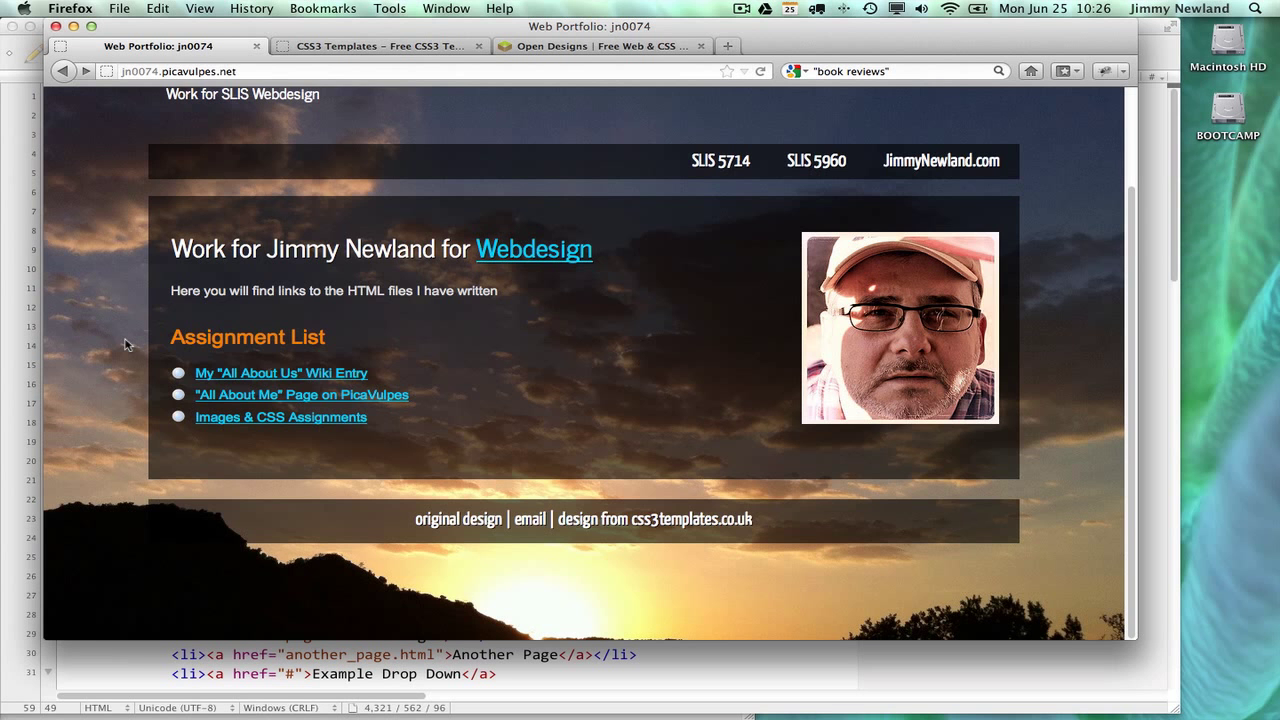
scroll(125, 344, "up", 3)
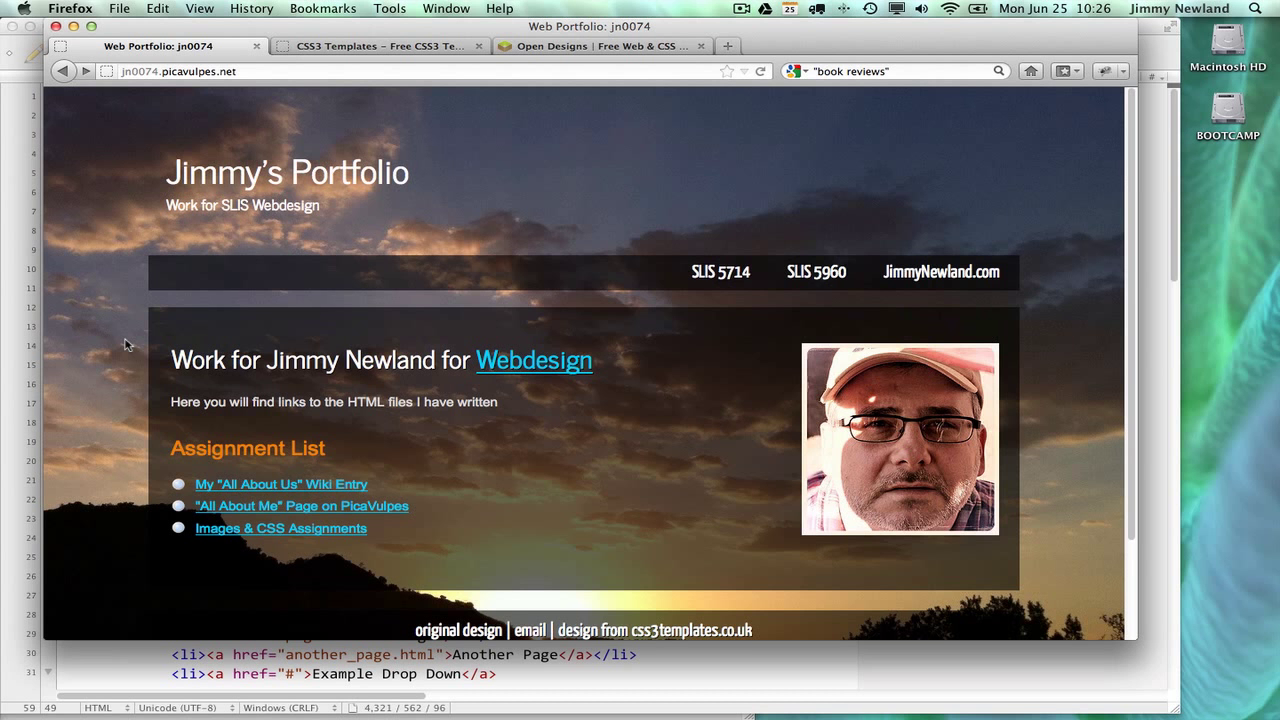
scroll(125, 345, "down", 2)
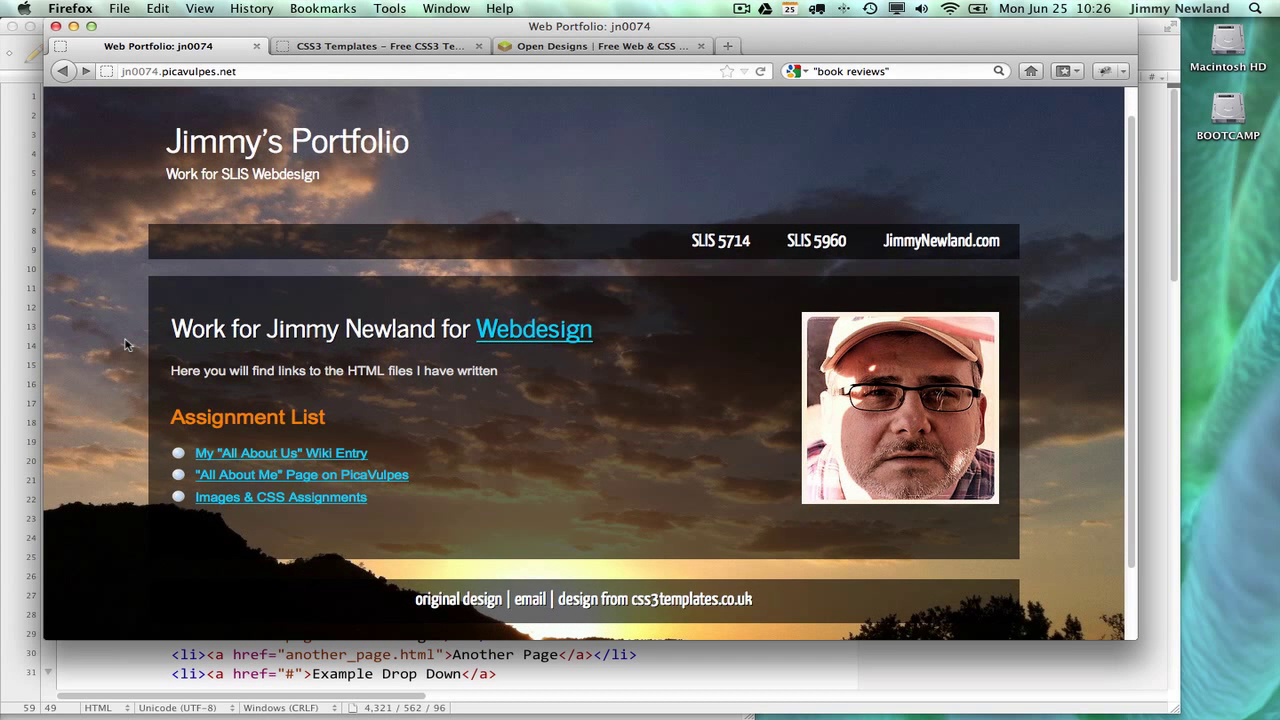
scroll(125, 345, "up", 2)
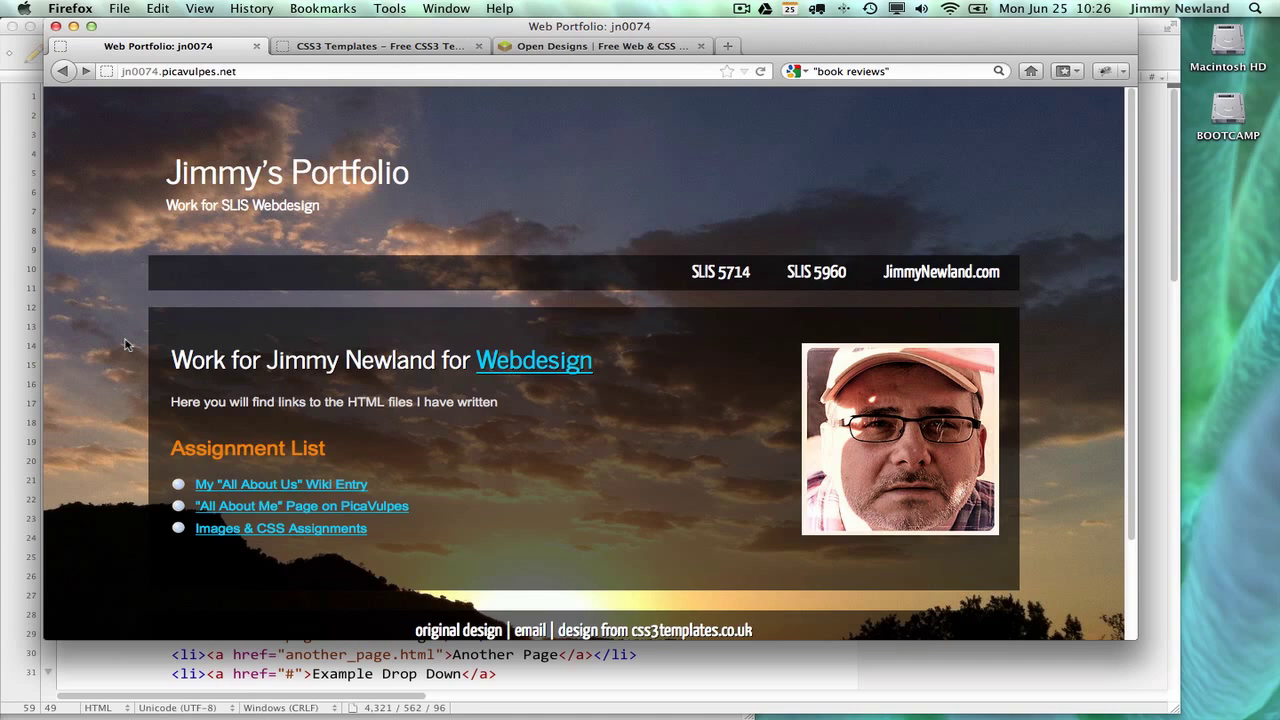
scroll(125, 345, "down", 4)
scroll(125, 345, "up", 4)
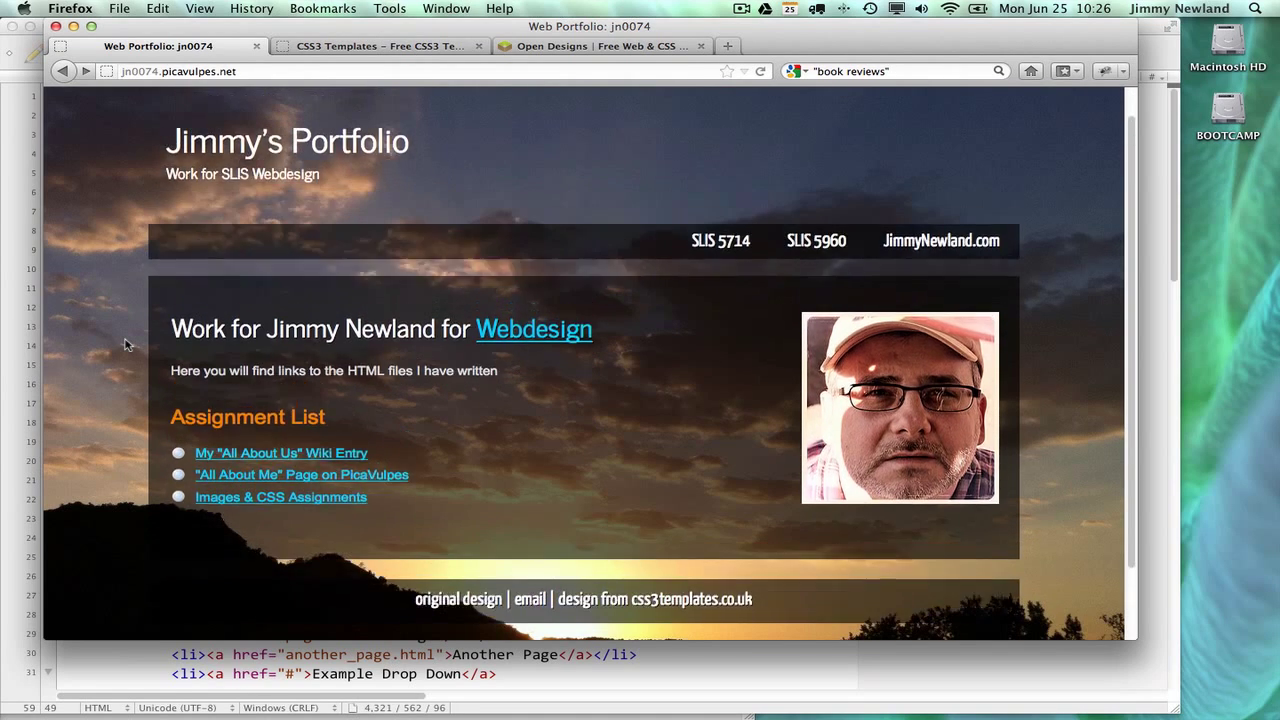
scroll(125, 345, "down", 6)
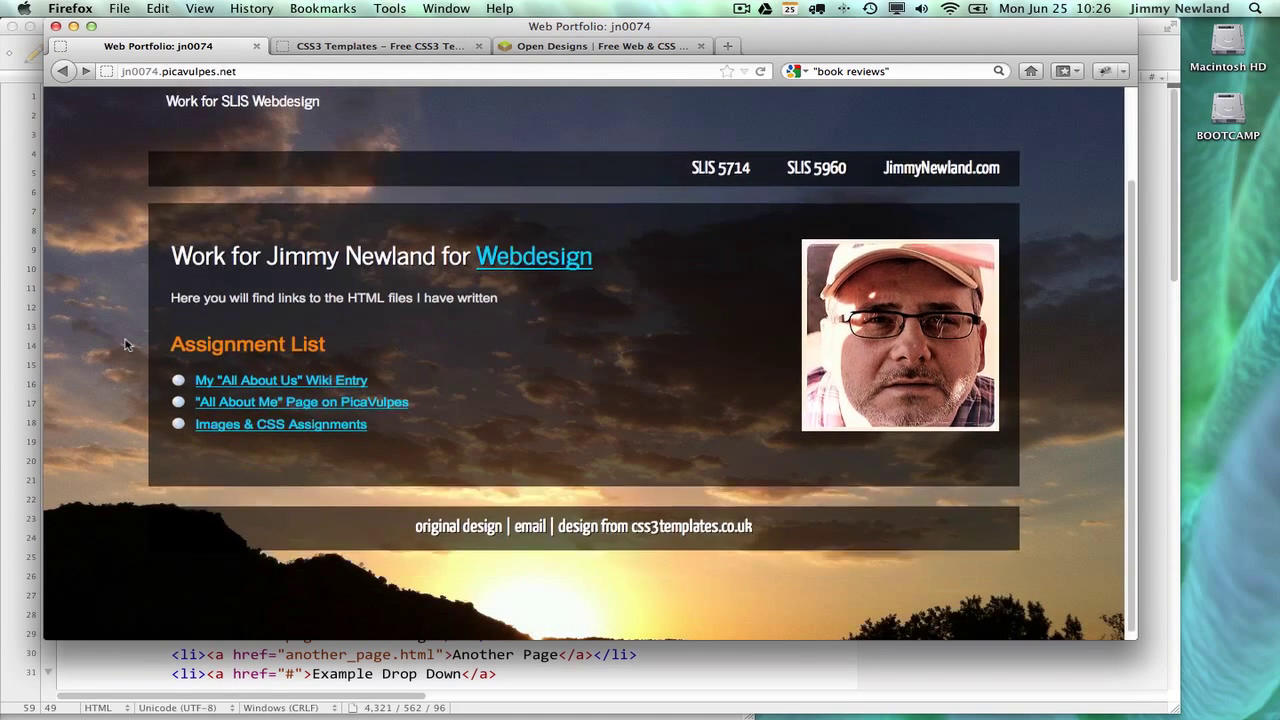
Review the portfolio's course links and three-link Assignment List
scroll(125, 345, "up", 6)
scroll(125, 345, "down", 4)
scroll(125, 345, "up", 3)
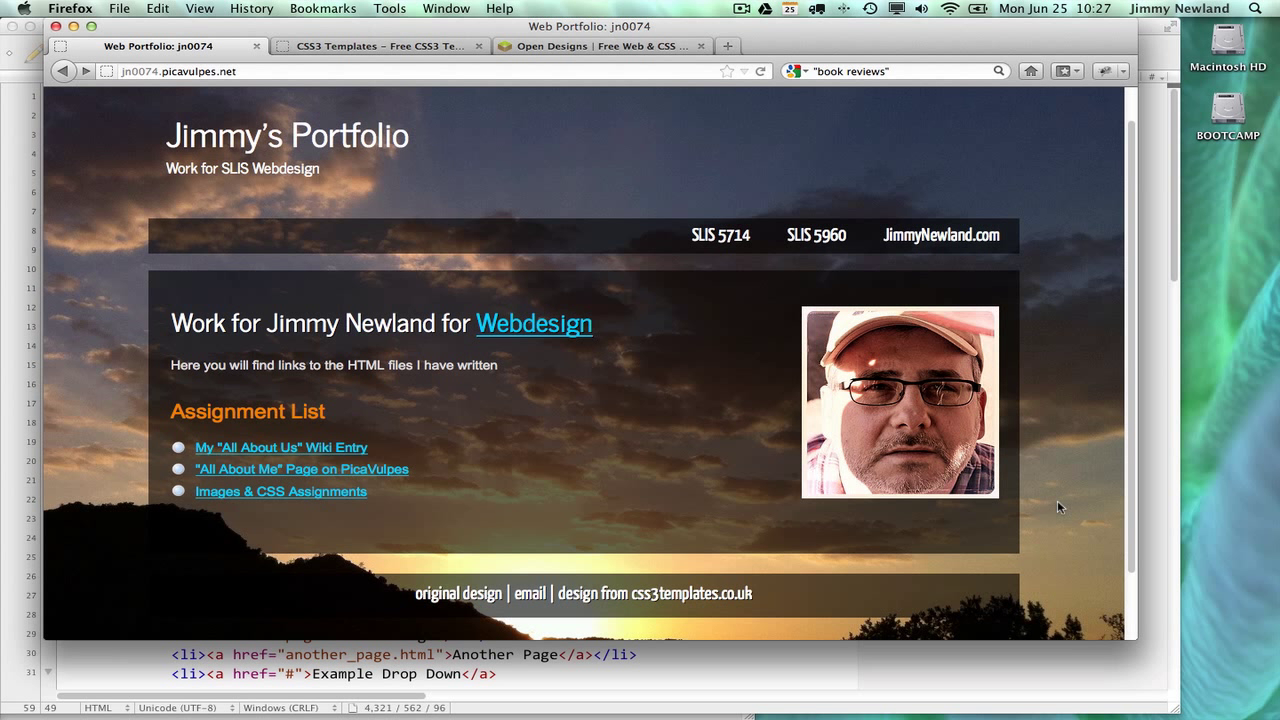
scroll(1057, 500, "down", 3)
scroll(1057, 500, "up", 4)
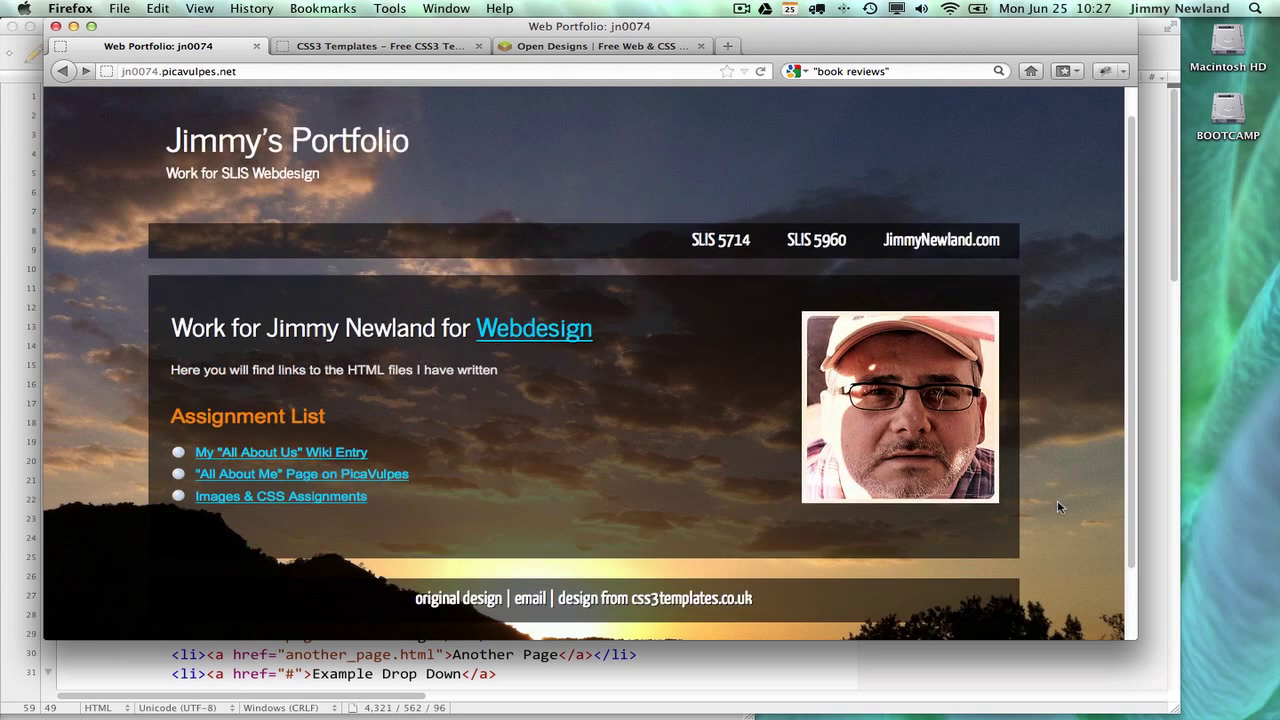
scroll(1057, 500, "down", 2)
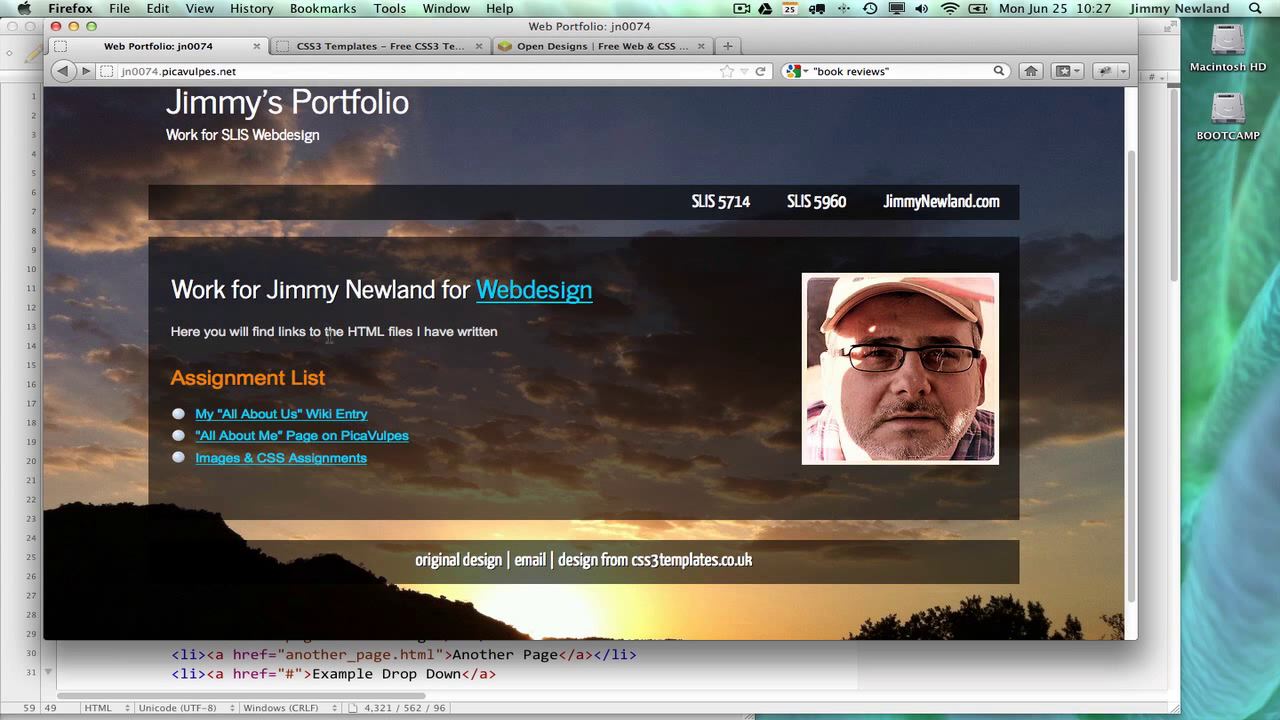
Glance at the CSS3 Templates tab and return to the Web Portfolio page
left_click(367, 50)
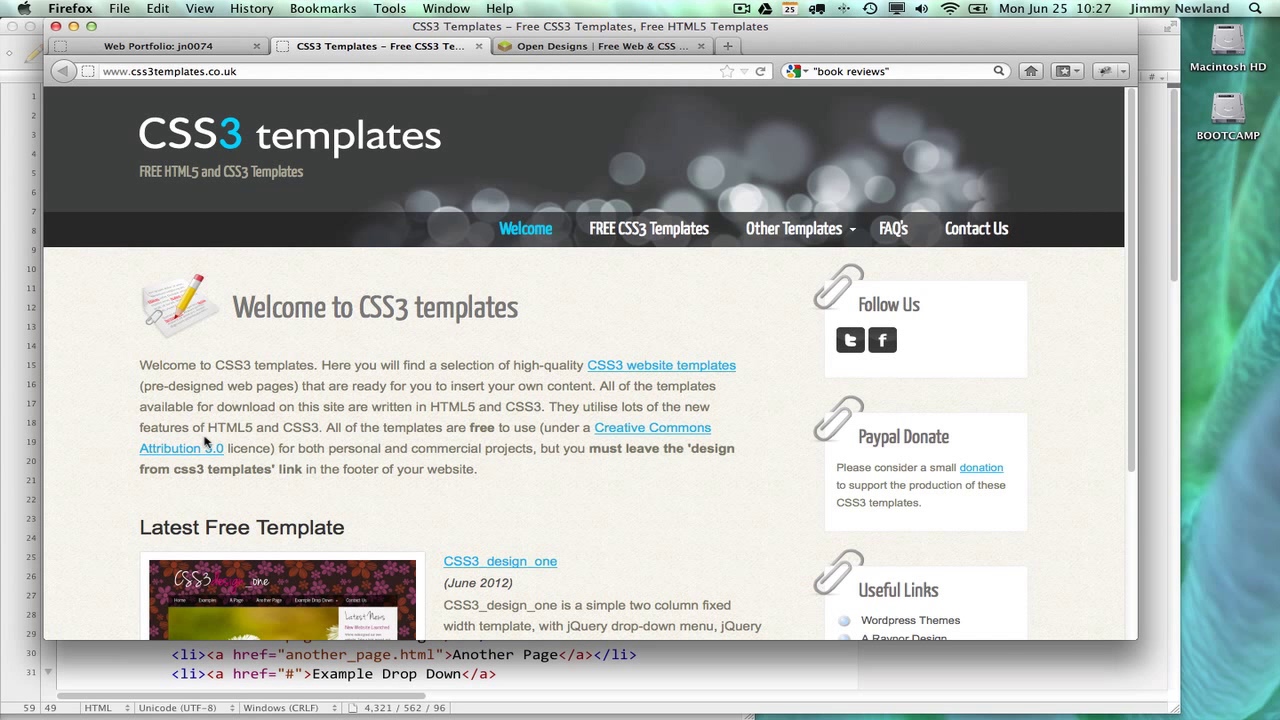
scroll(205, 441, "down", 5)
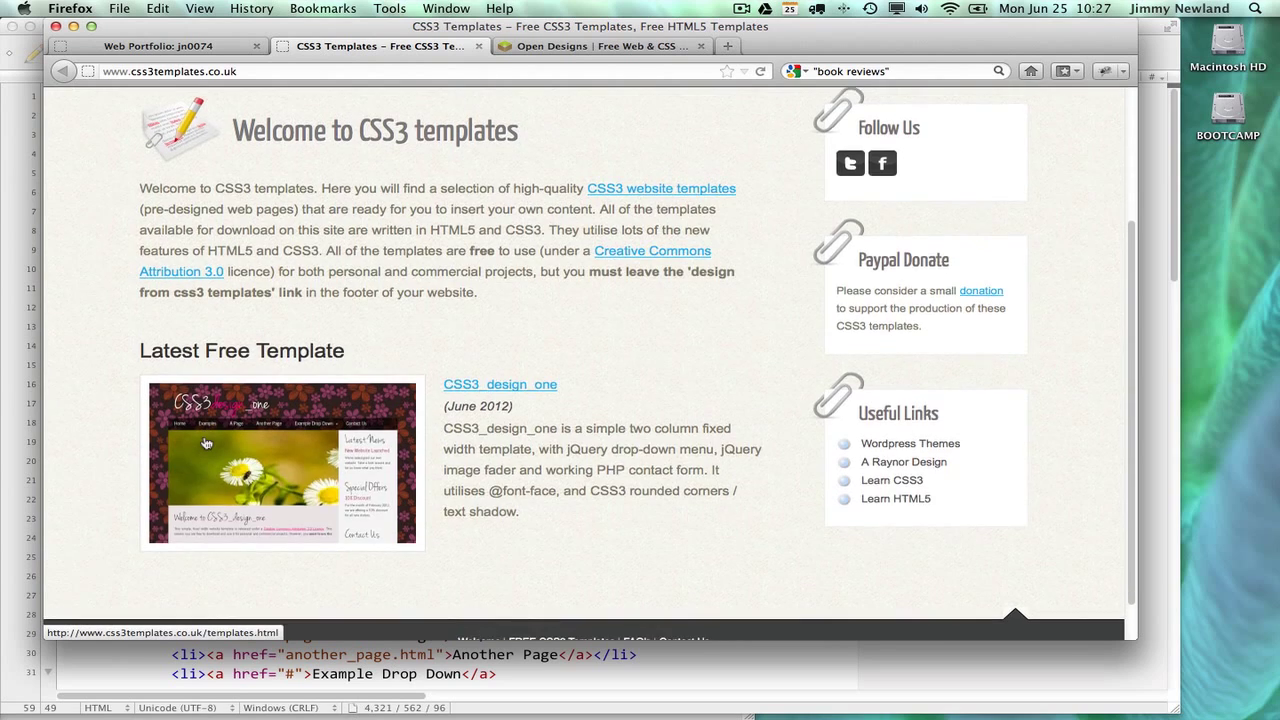
scroll(205, 441, "up", 3)
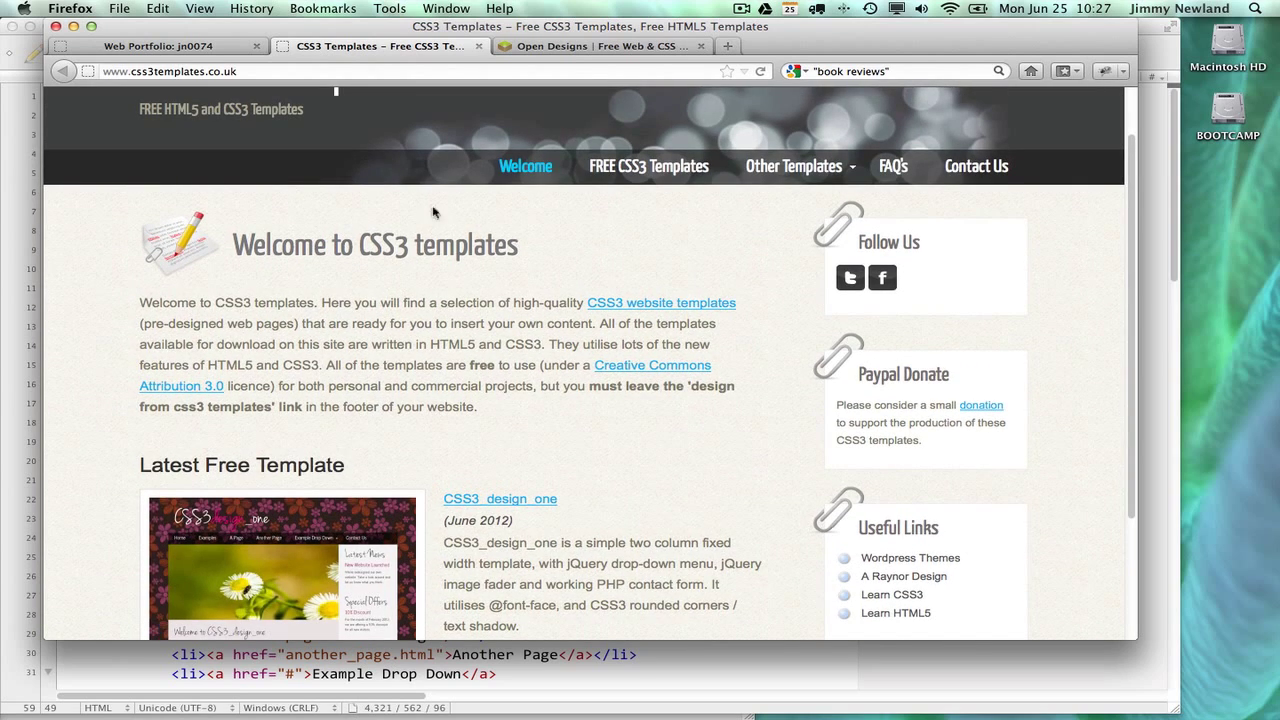
left_click(182, 52)
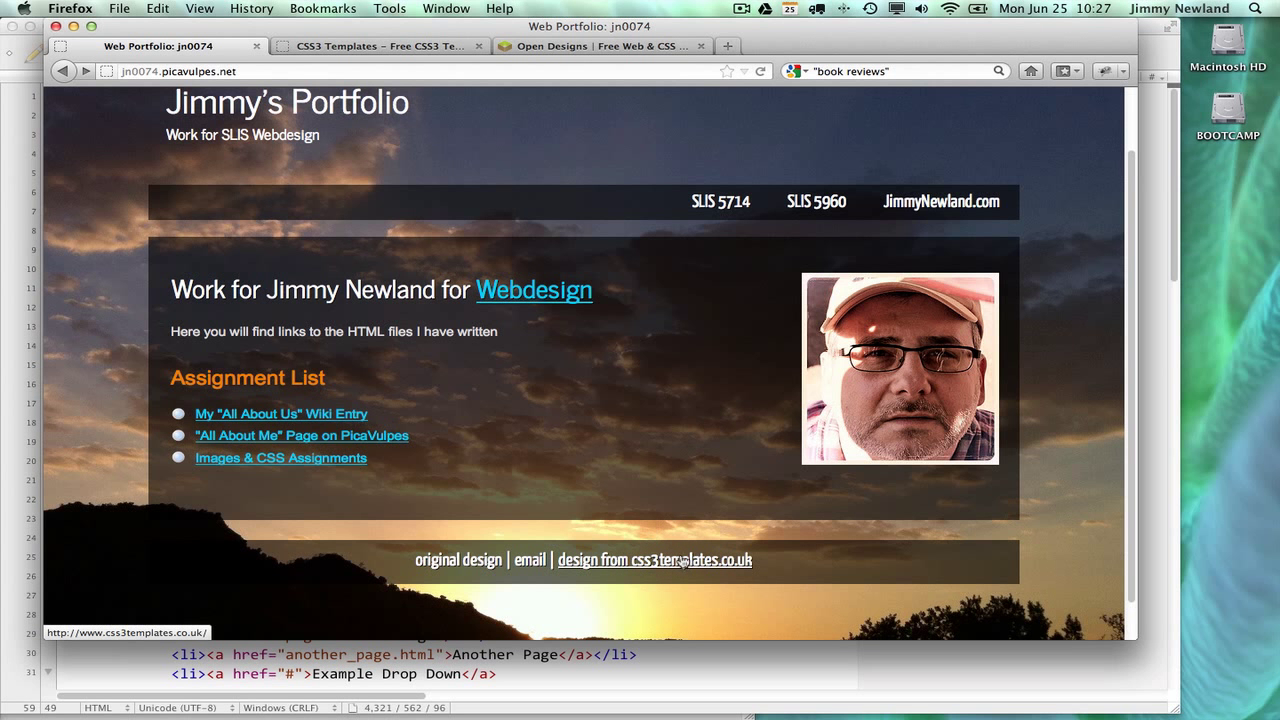
Follow the footer credit to css3templates.co.uk, browse CSS3_design_one, and return to the portfolio
left_click(373, 47)
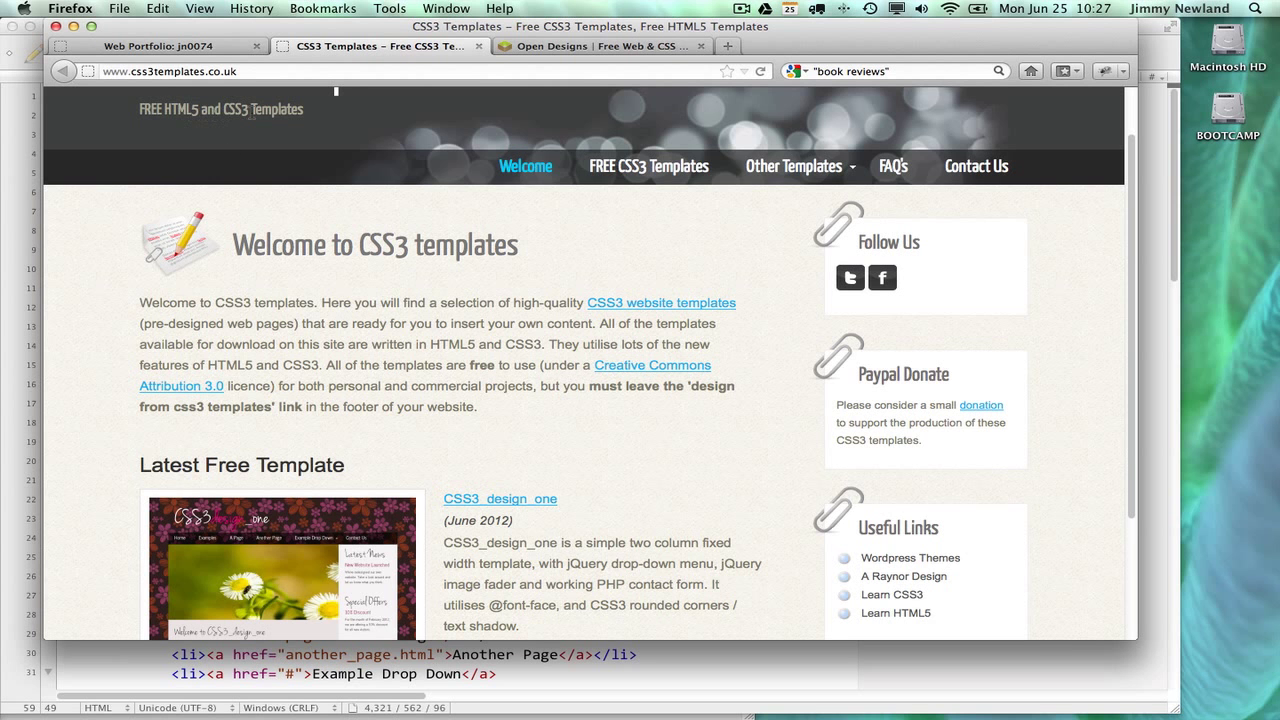
scroll(396, 296, "up", 2)
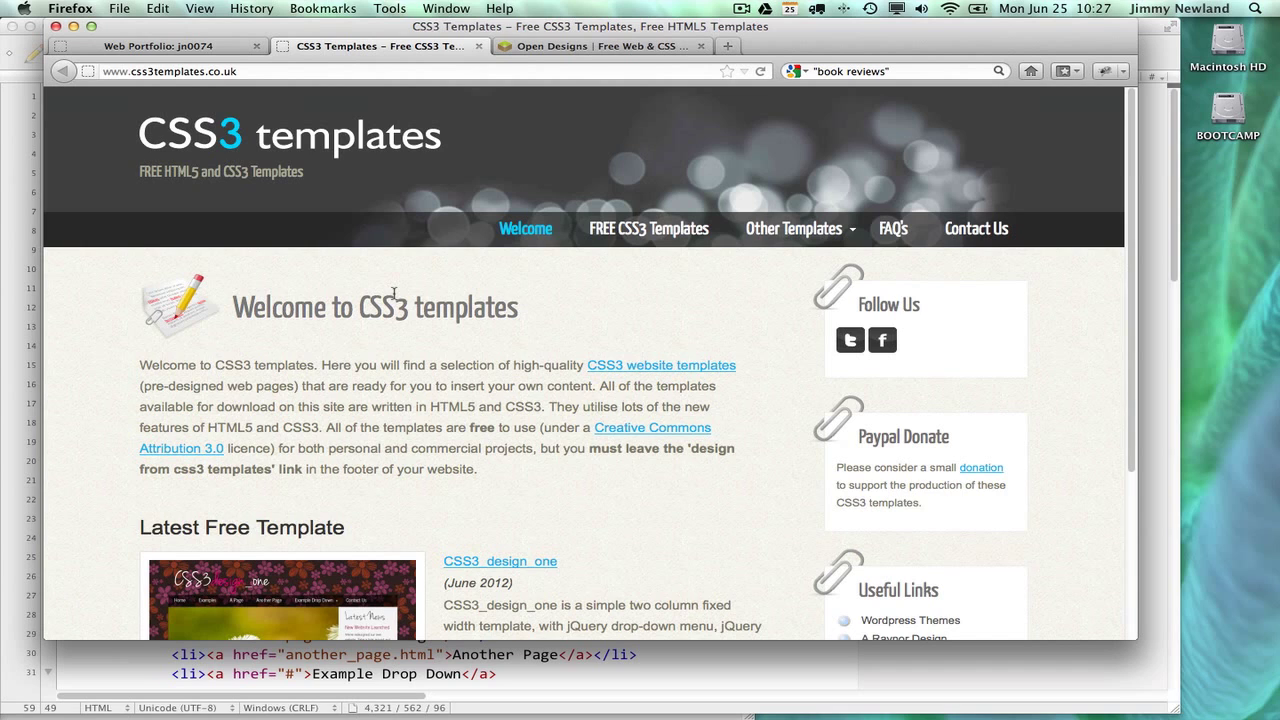
scroll(394, 293, "down", 3)
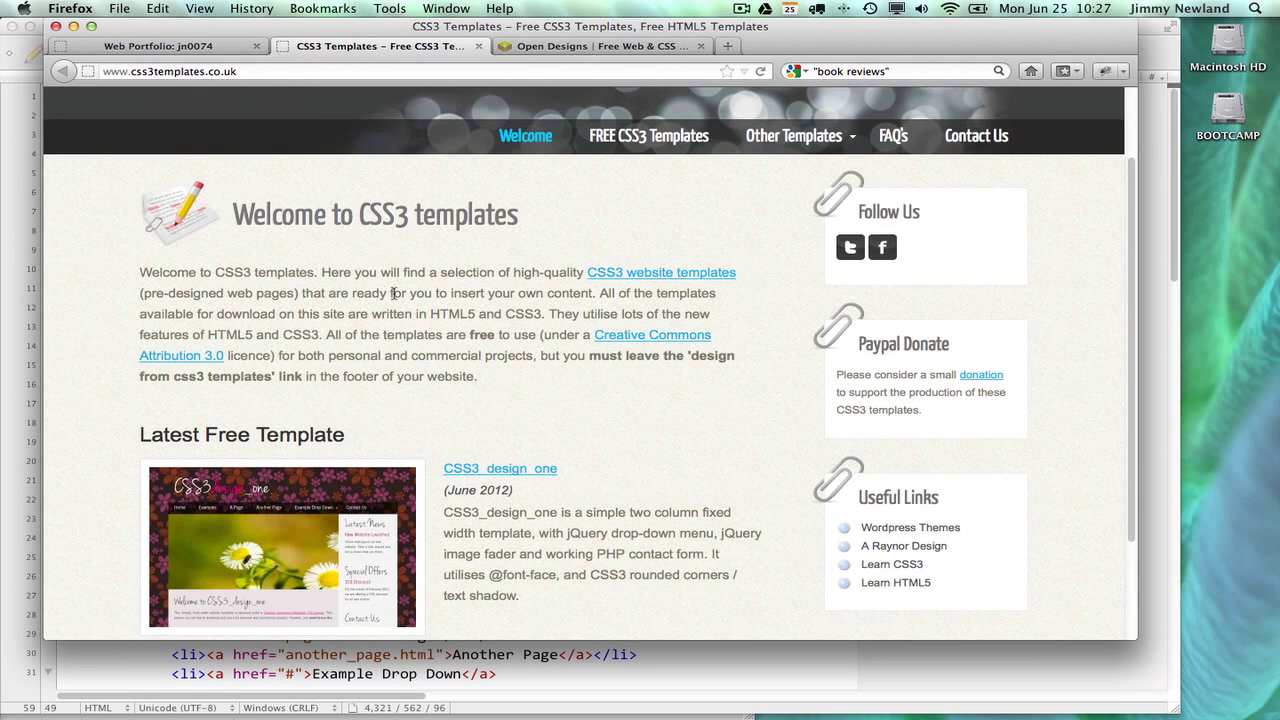
scroll(393, 293, "down", 4)
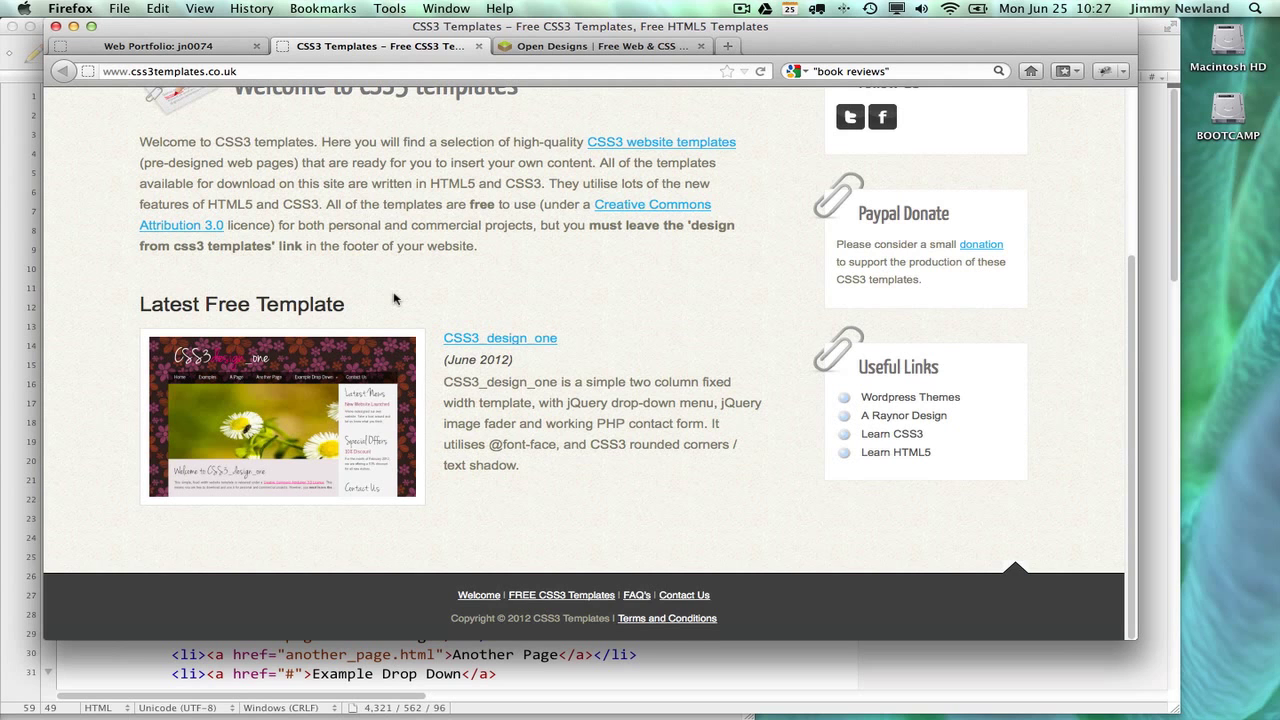
scroll(394, 297, "up", 5)
scroll(394, 293, "up", 2)
scroll(394, 293, "down", 4)
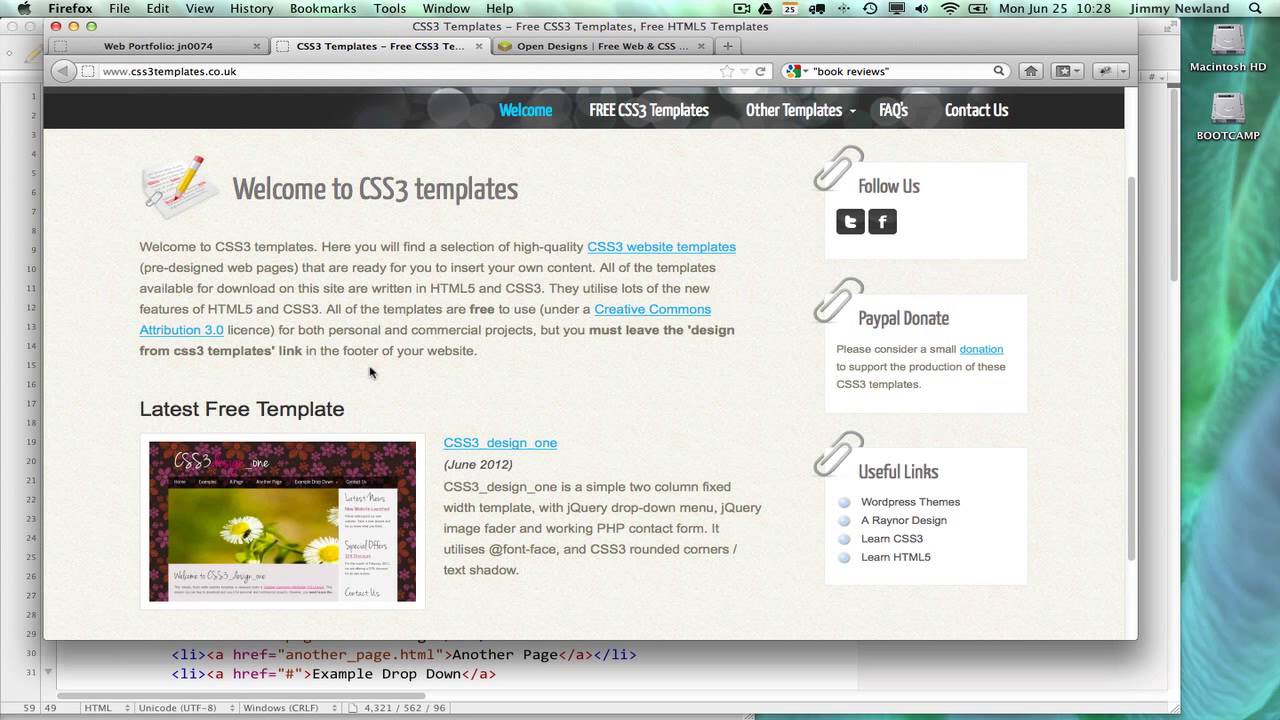
left_click(224, 51)
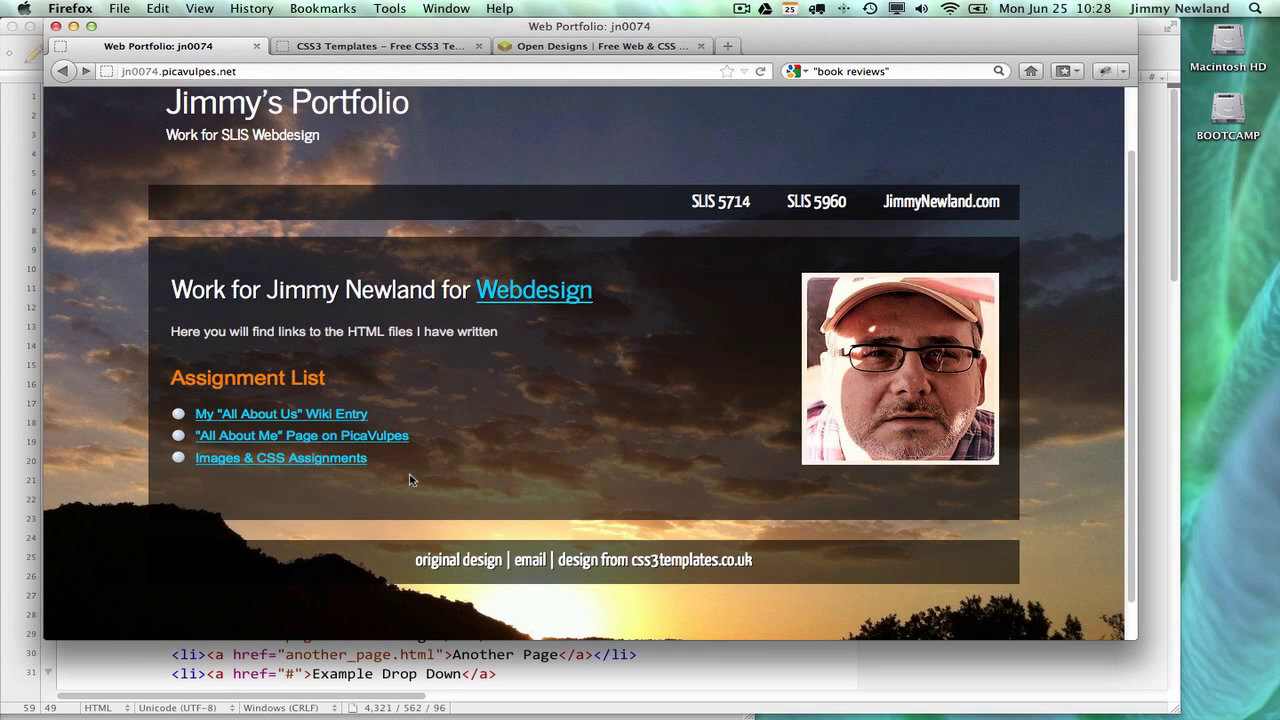
Open the footer's 'original design' link to view the scenic_photo_two original_index.html page
scroll(523, 366, "up", 1)
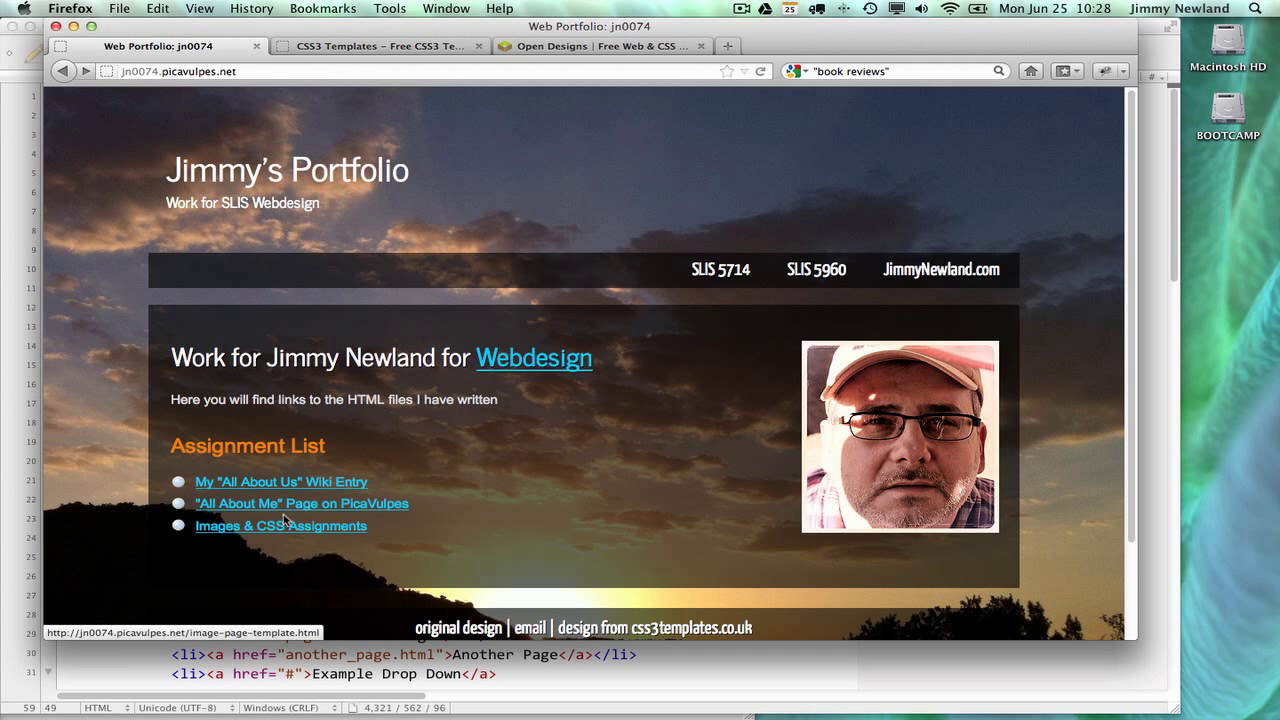
scroll(428, 555, "down", 1)
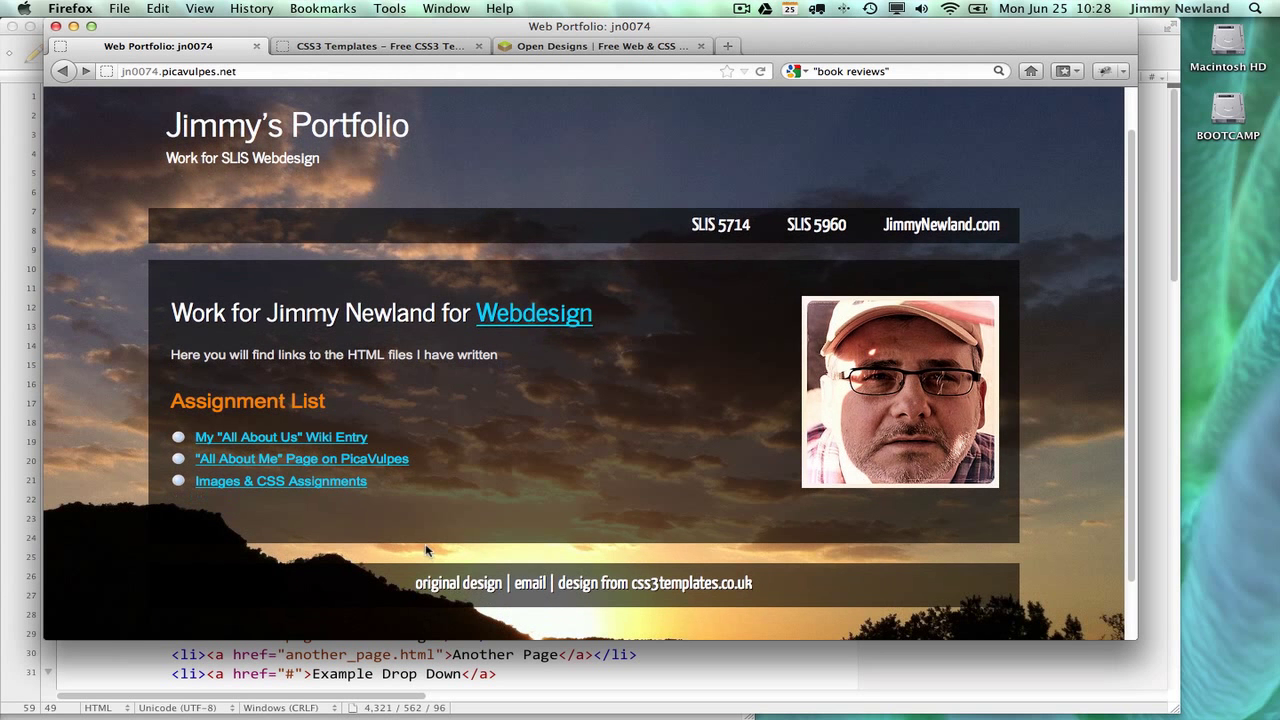
left_click(455, 584)
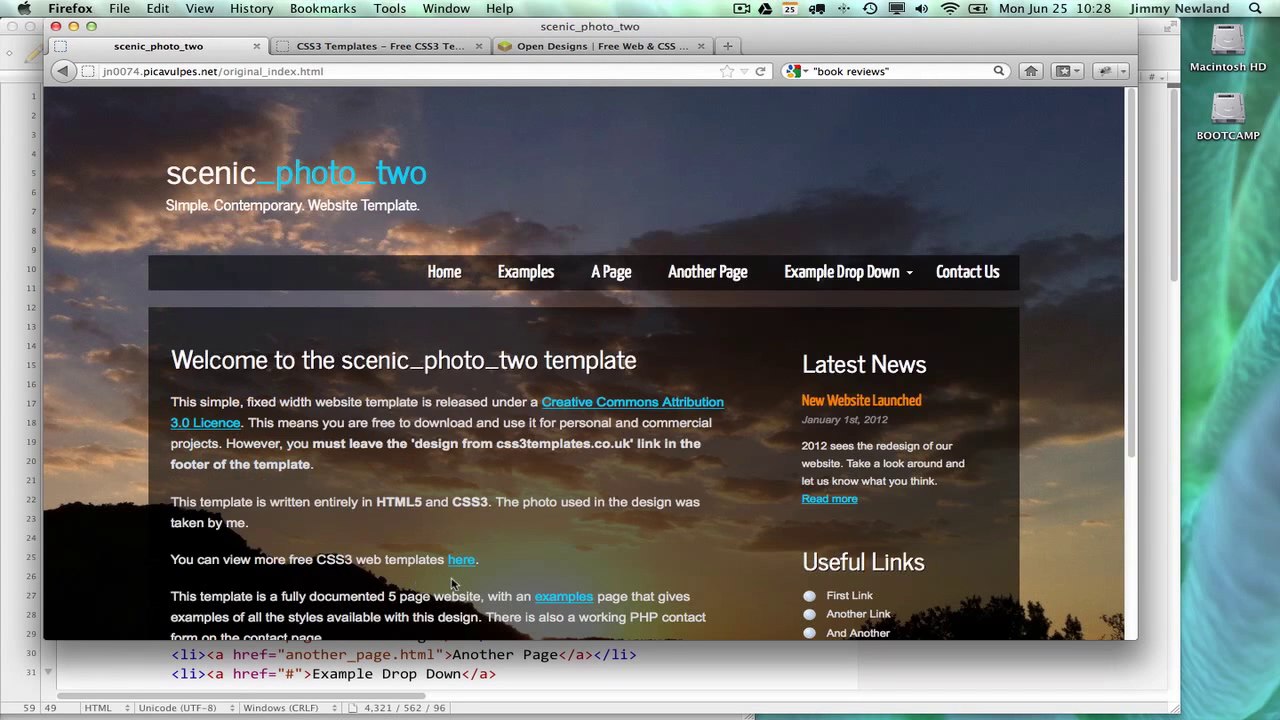
scroll(451, 584, "down", 2)
scroll(451, 584, "down", 4)
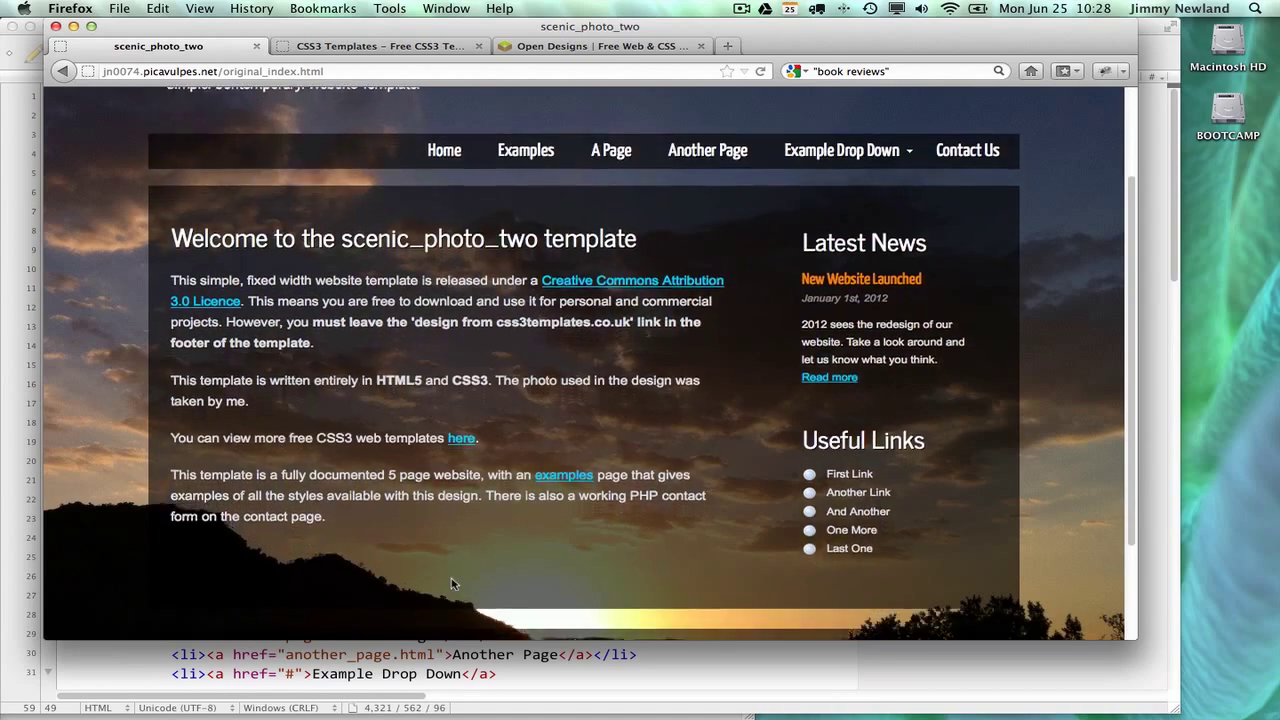
scroll(451, 584, "up", 5)
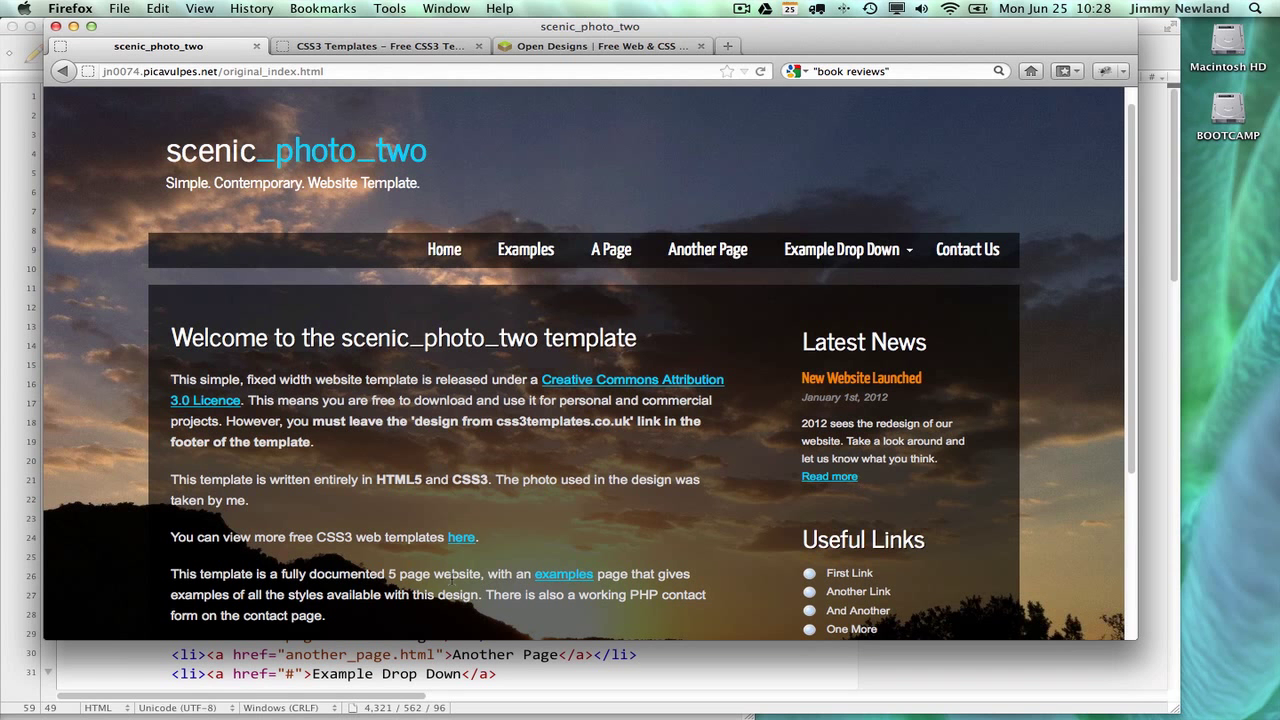
left_click(548, 662)
In BBEdit, switch to index.html and back to original_index.html via the document popup
left_click(177, 78)
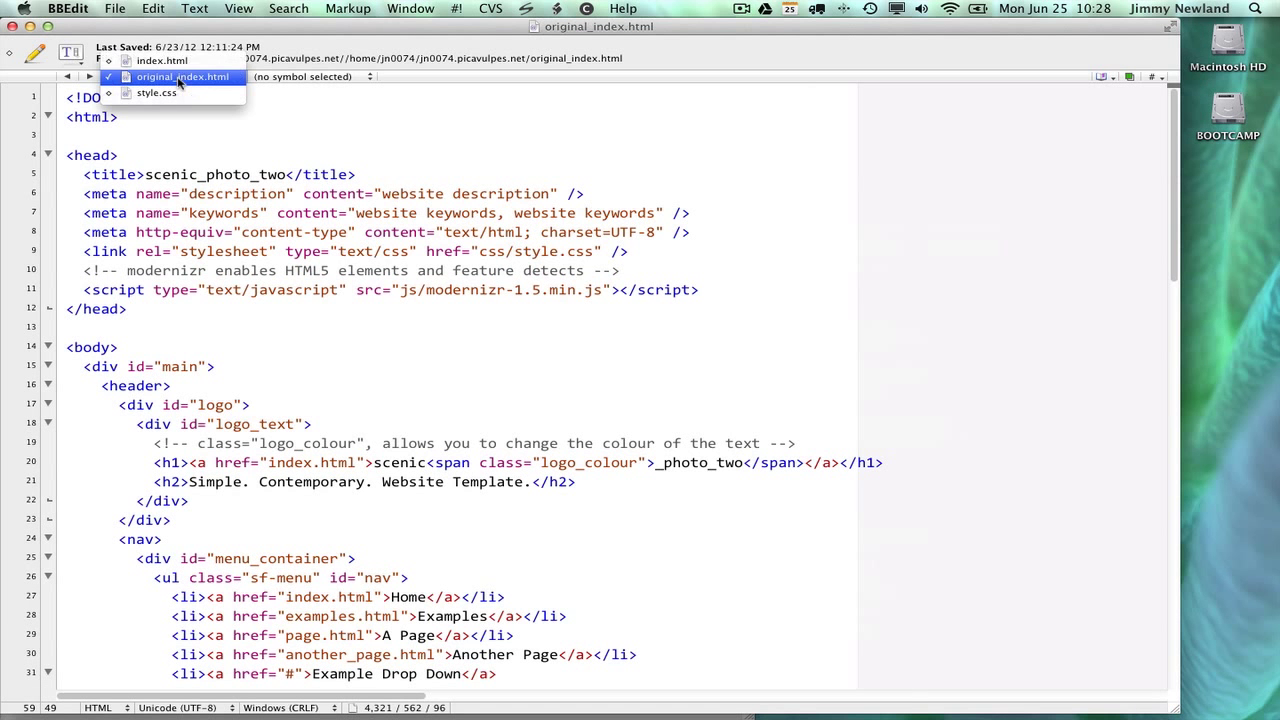
left_click(187, 63)
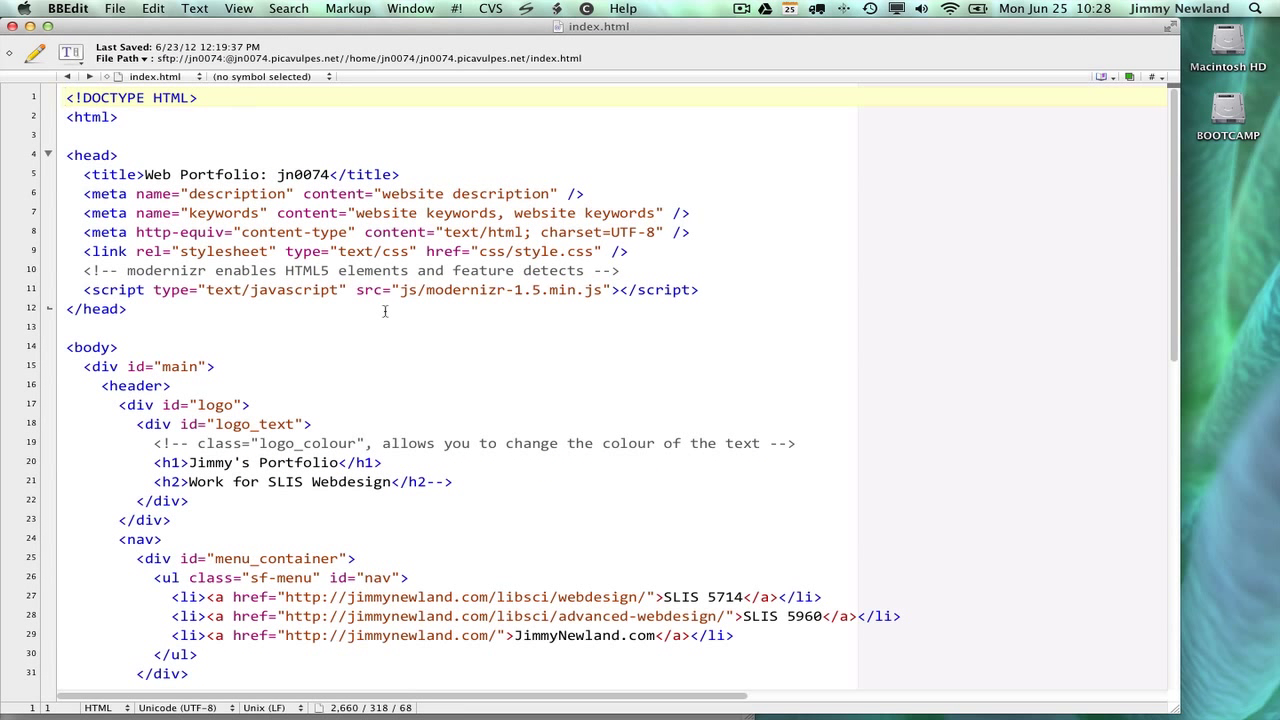
left_click(158, 78)
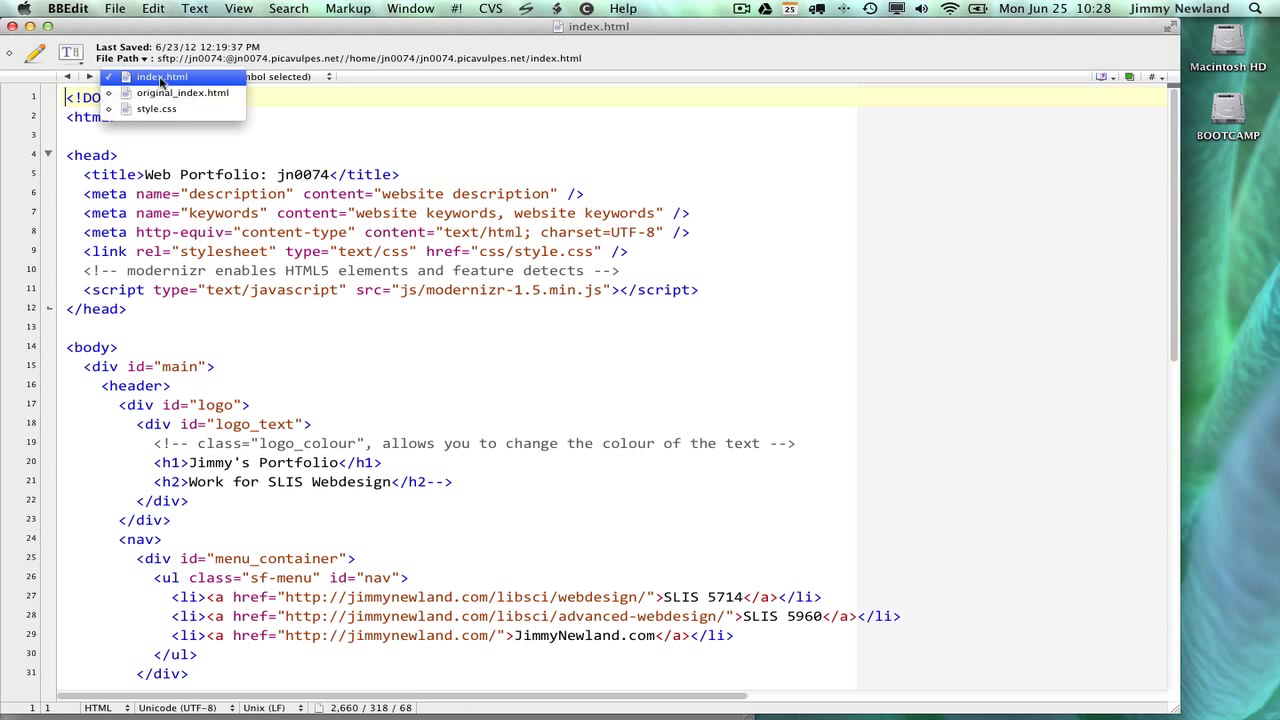
left_click(167, 93)
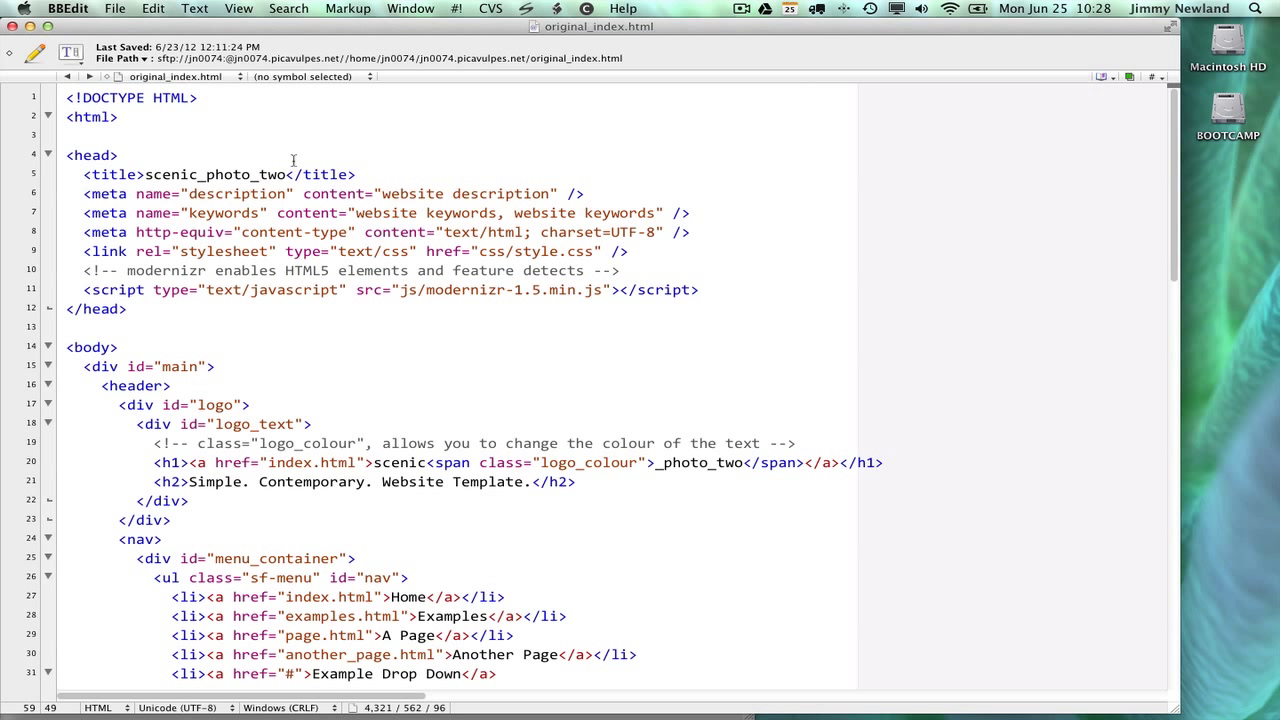
scroll(293, 160, "down", 1)
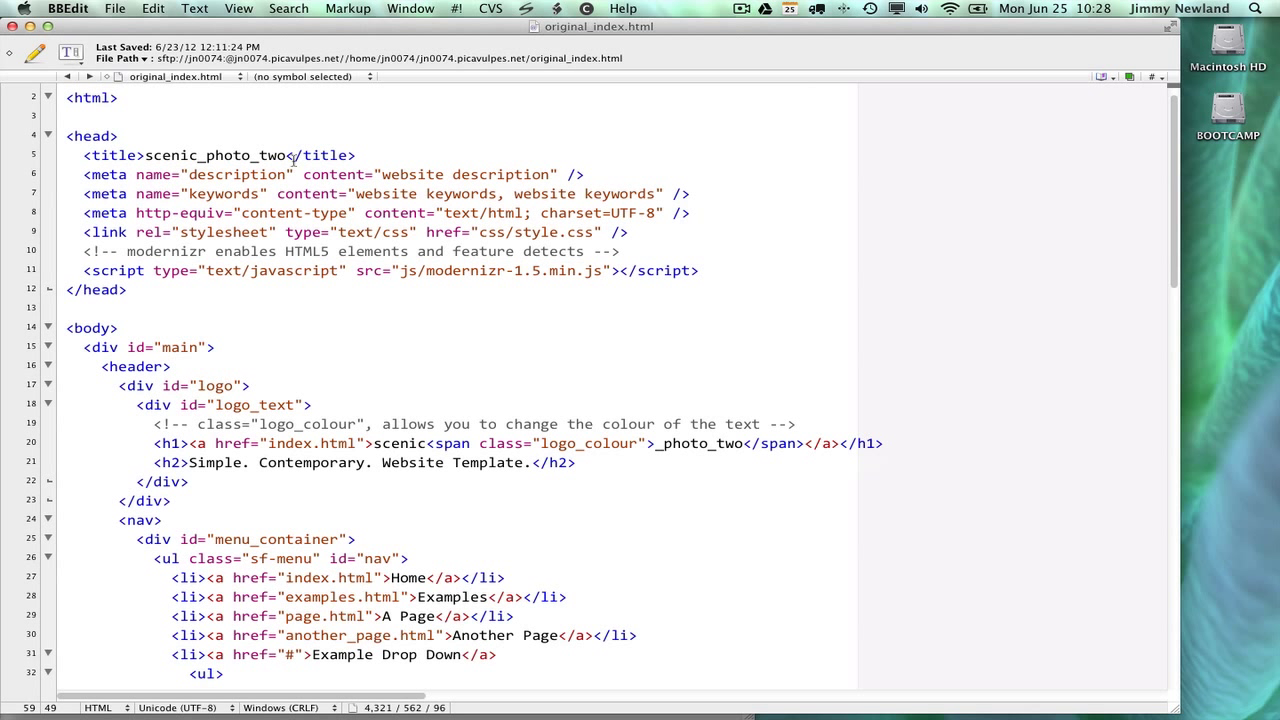
Compare the two sources again, leave index.html open, and Cmd-Tab back to Firefox
left_click(197, 79)
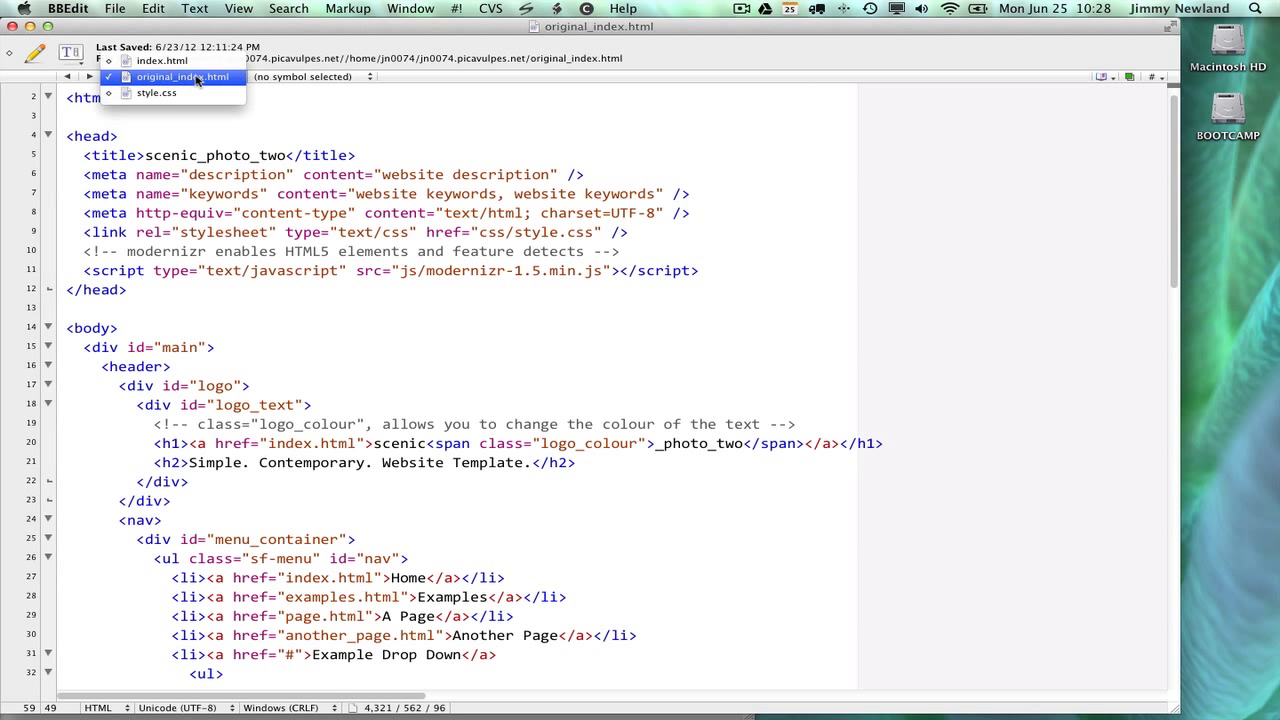
left_click(160, 61)
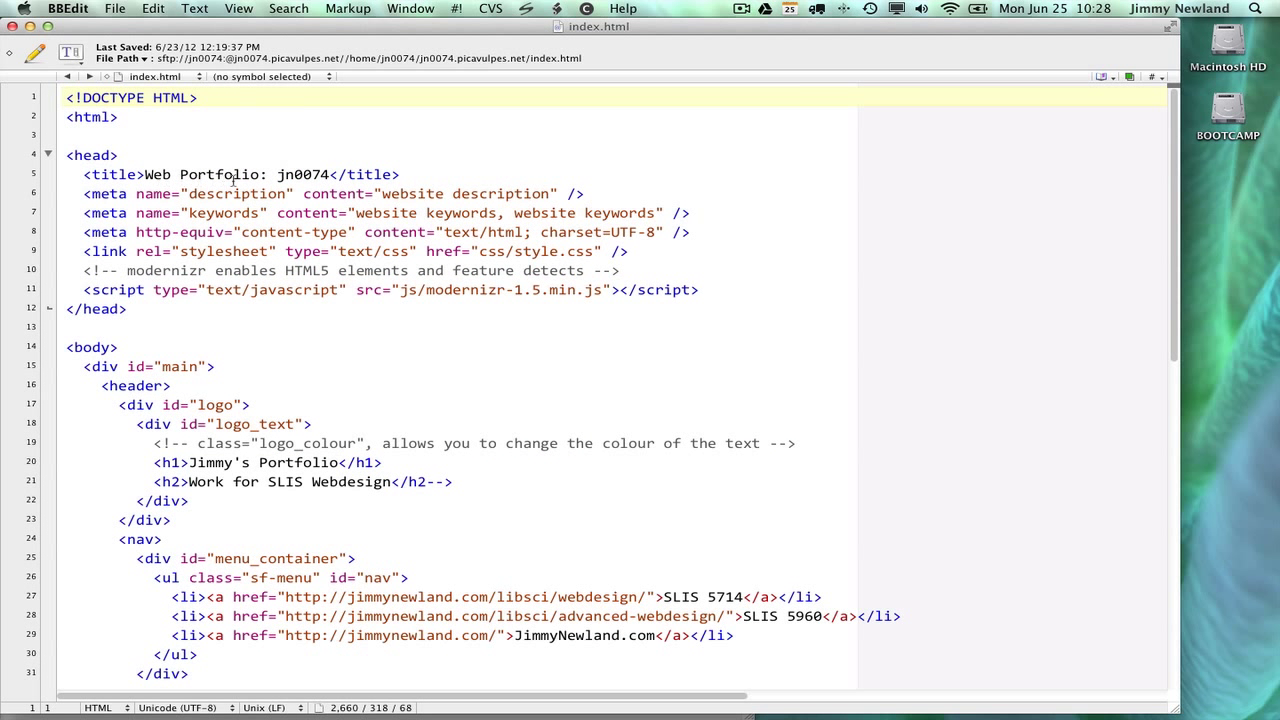
left_click(163, 77)
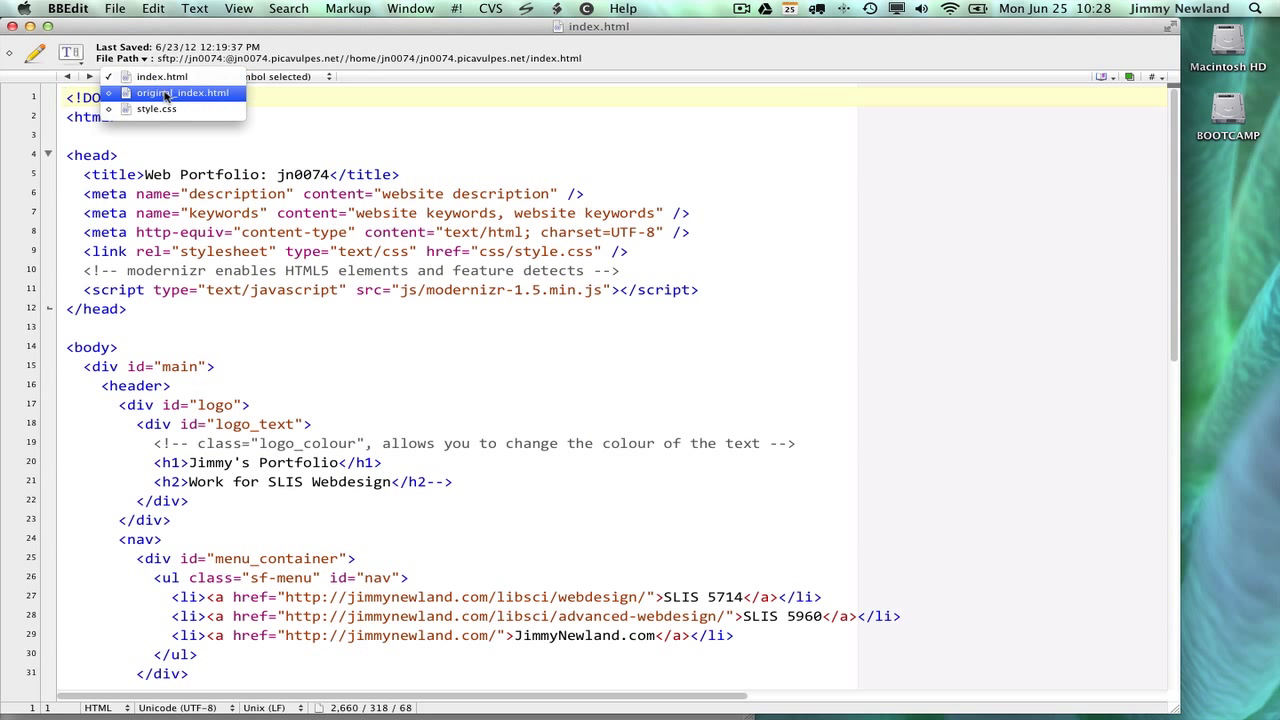
left_click(170, 107)
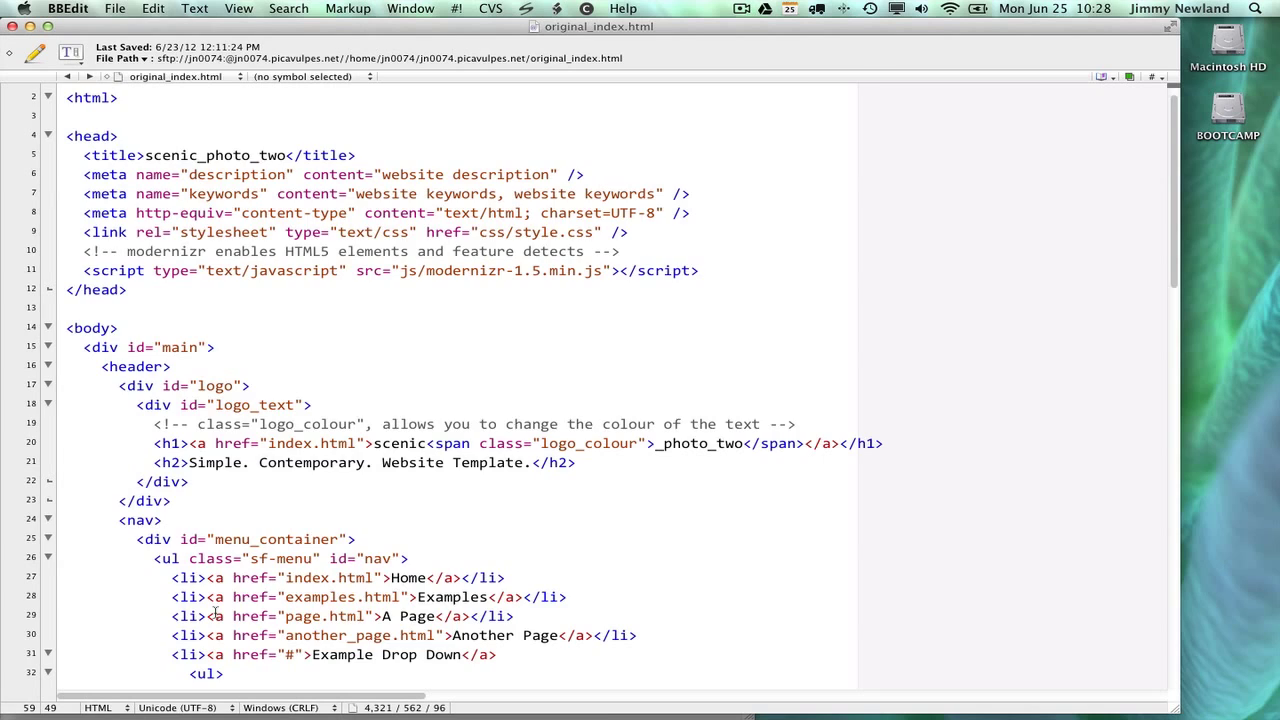
scroll(215, 614, "down", 5)
left_click(205, 78)
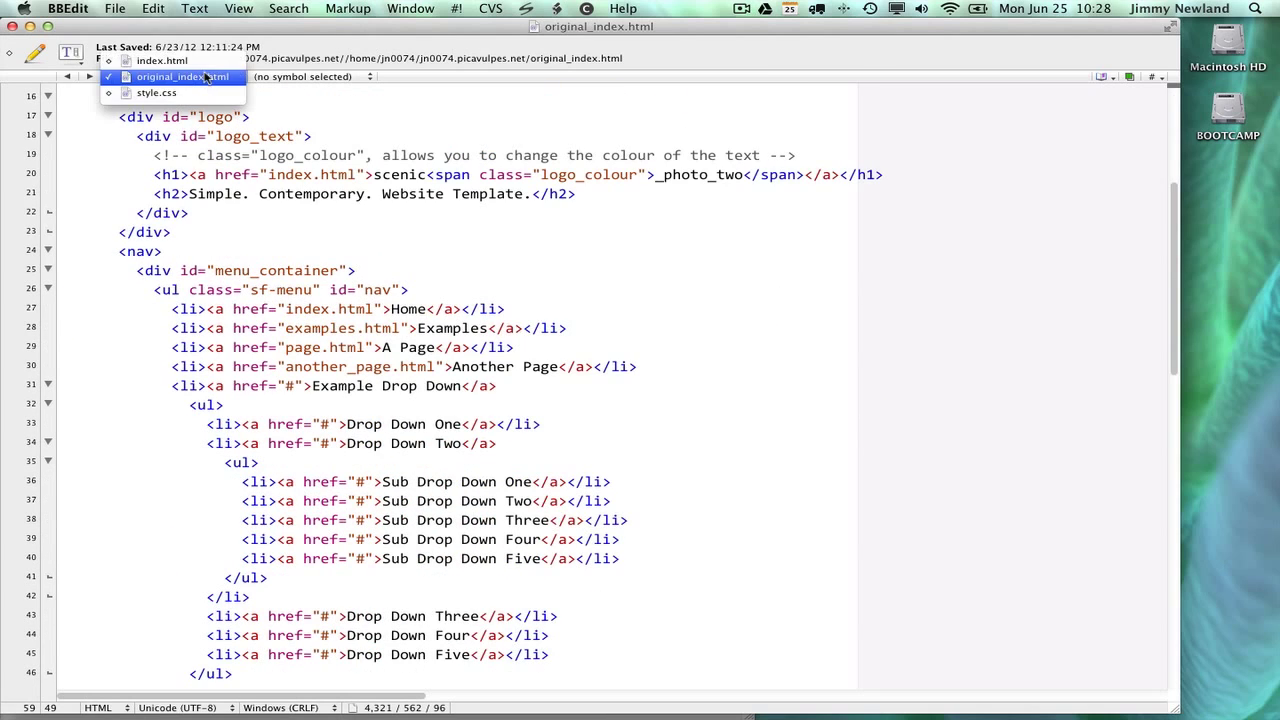
left_click(207, 62)
key("super+Tab")
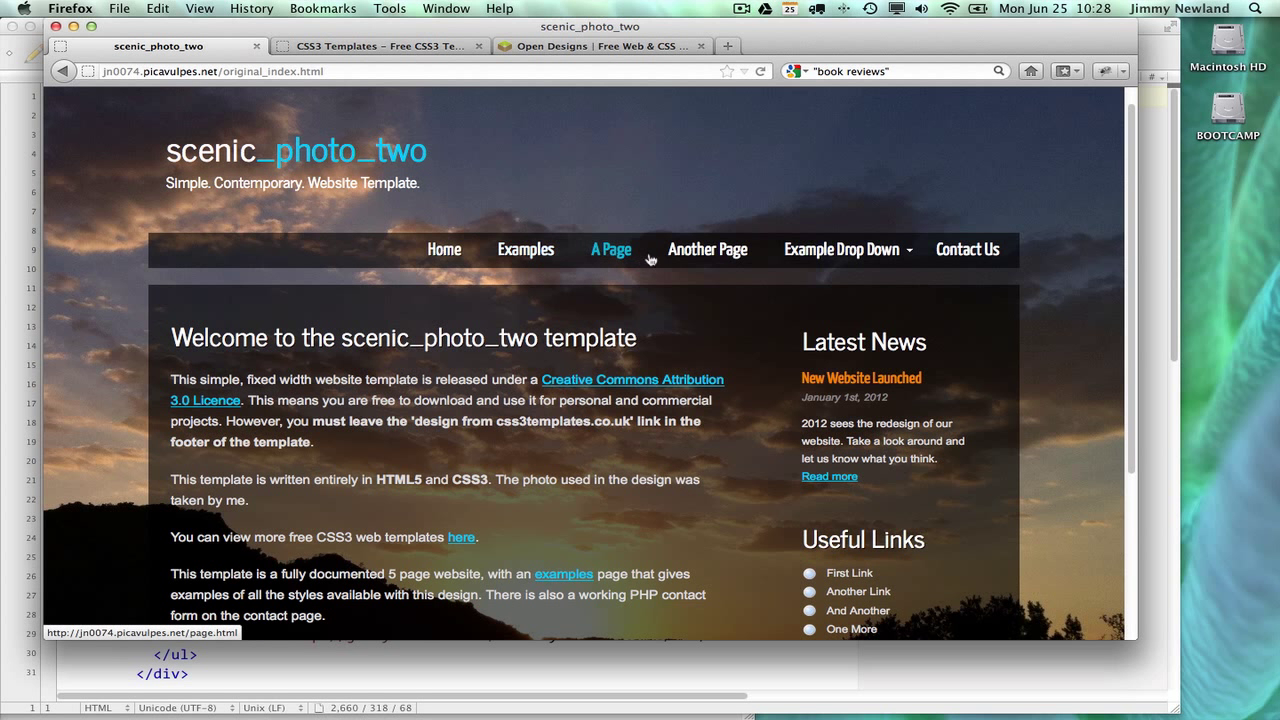
mouse_move(849, 248)
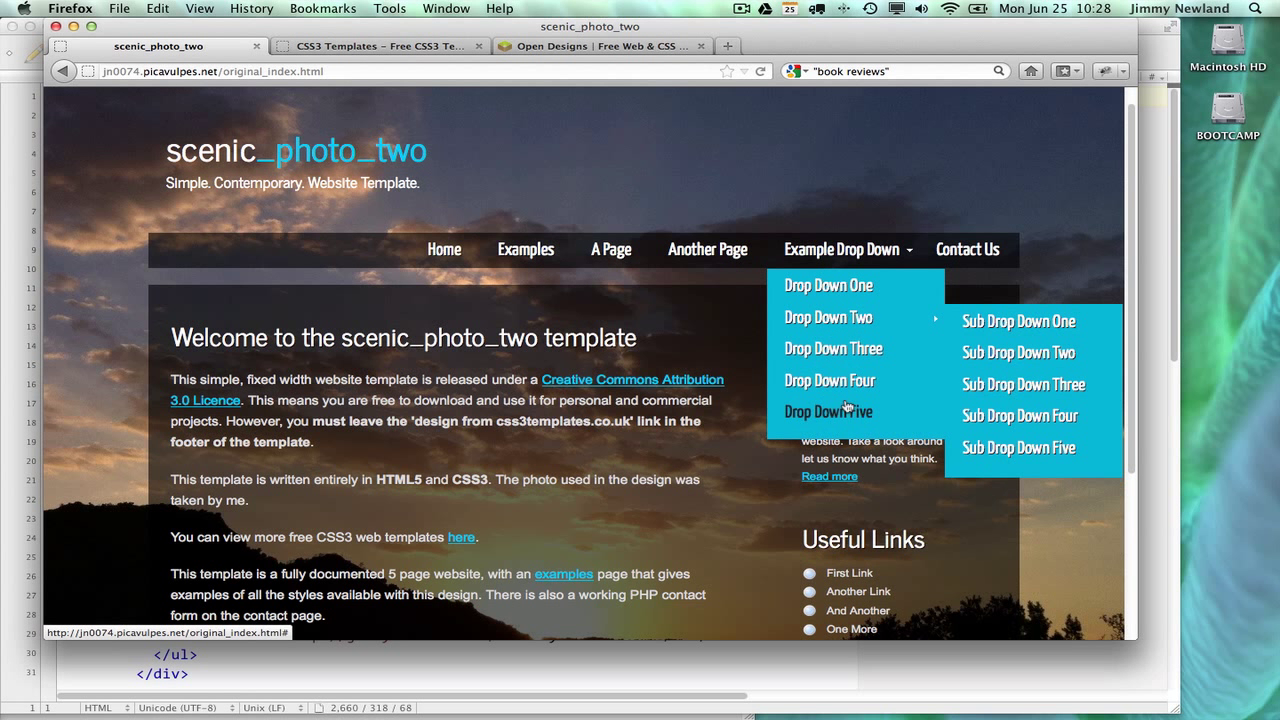